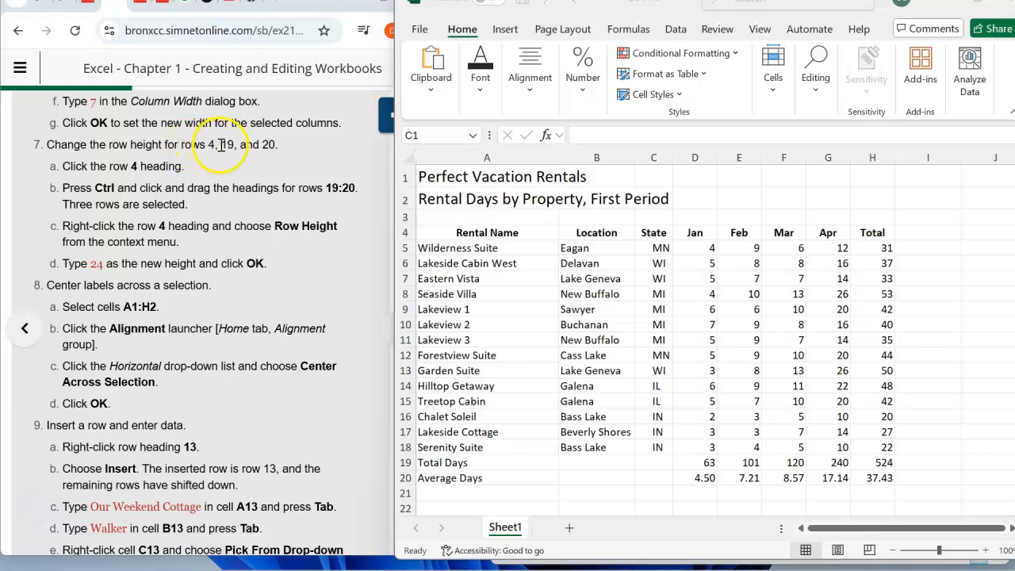
# - Set the height of rows 4, 19 and 20 to 24
pyautogui.click(484, 230)
pyautogui.click(484, 231)
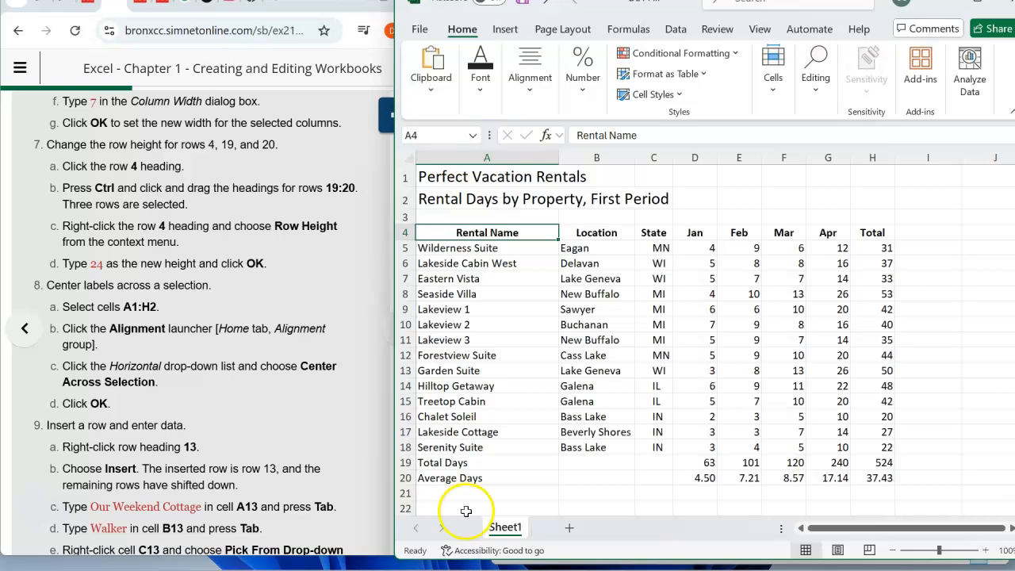
pyautogui.keyDown('ctrl'); pyautogui.click(454, 464); pyautogui.keyUp('ctrl')
pyautogui.keyDown('ctrl'); pyautogui.click(458, 476); pyautogui.keyUp('ctrl')
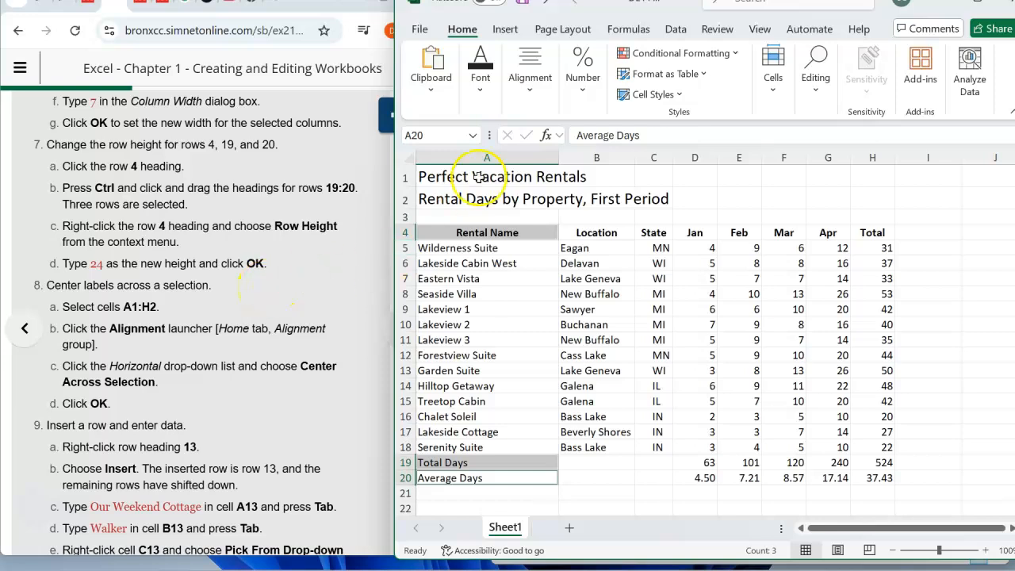
pyautogui.click(978, 2)
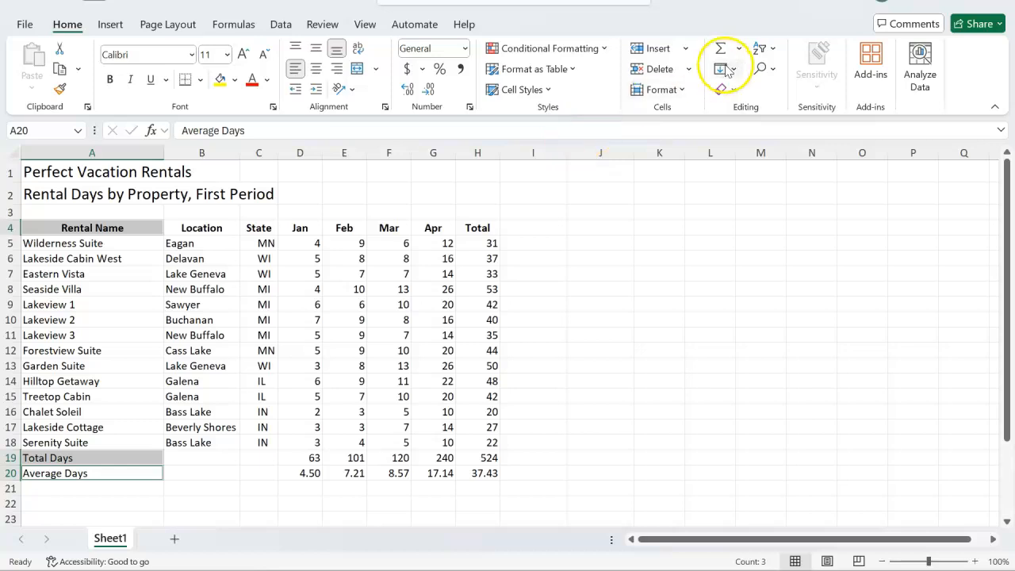
pyautogui.click(668, 90)
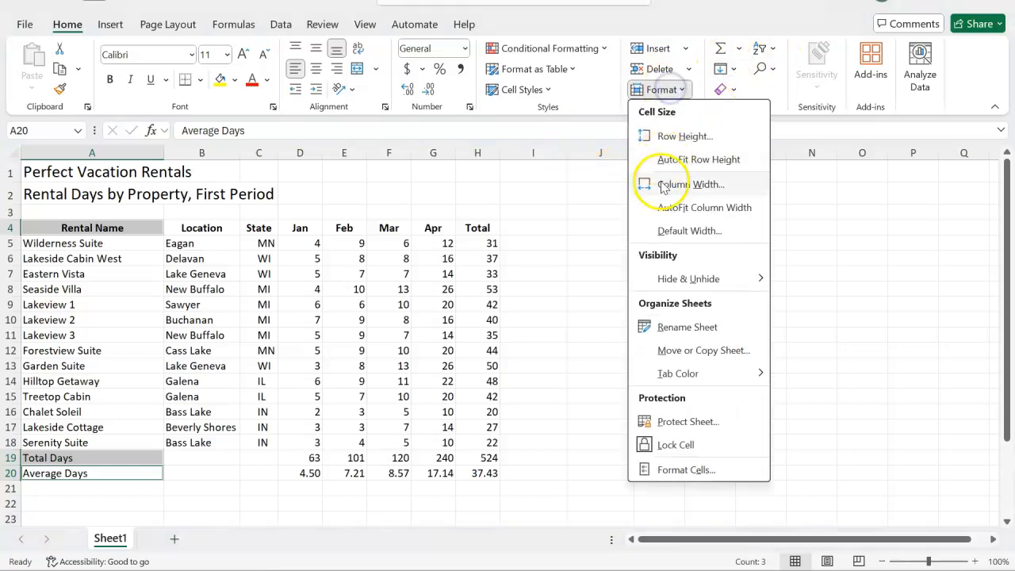
pyautogui.click(670, 136)
pyautogui.click(407, 269)
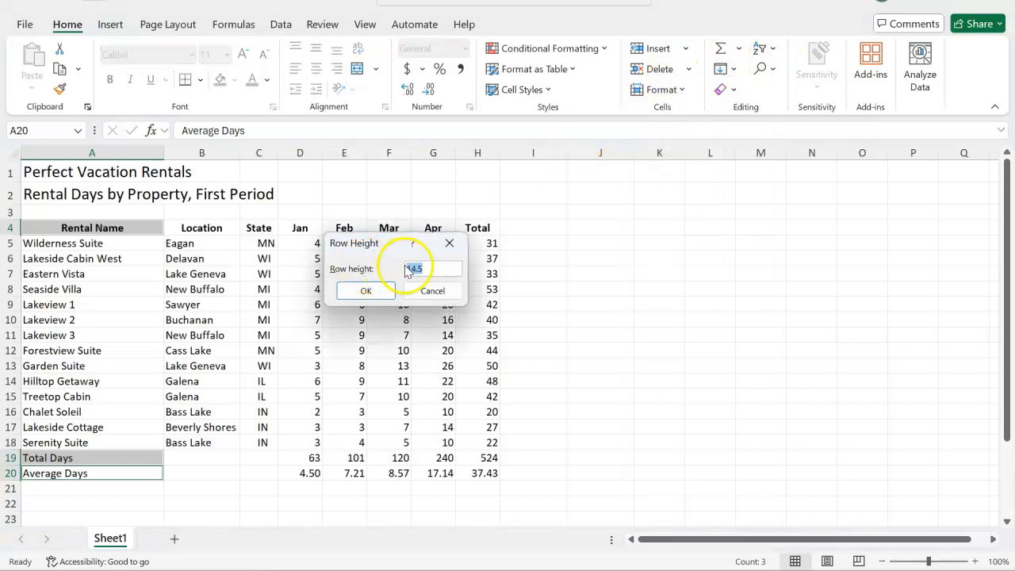
pyautogui.click(365, 290)
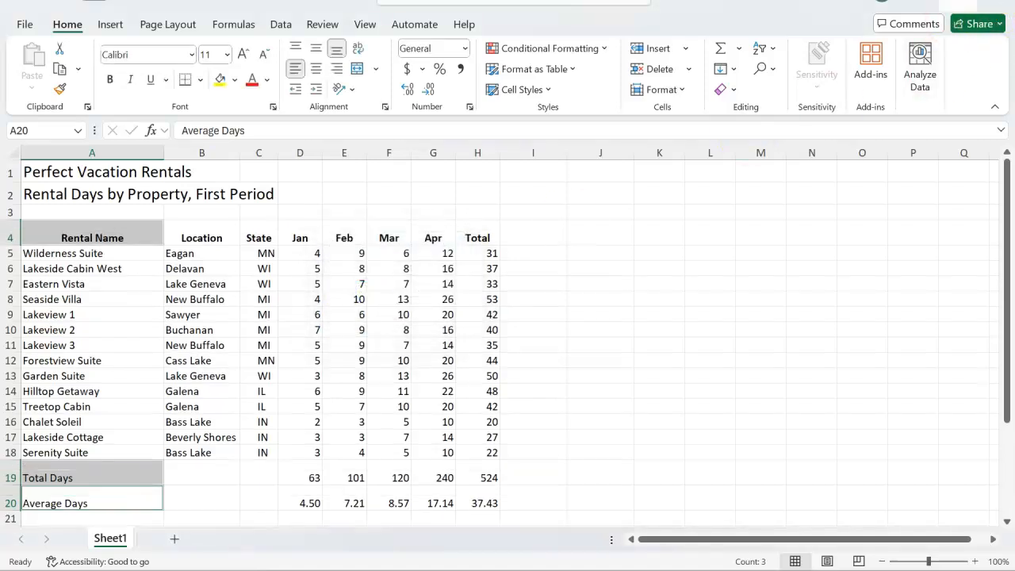
pyautogui.click(959, 2)
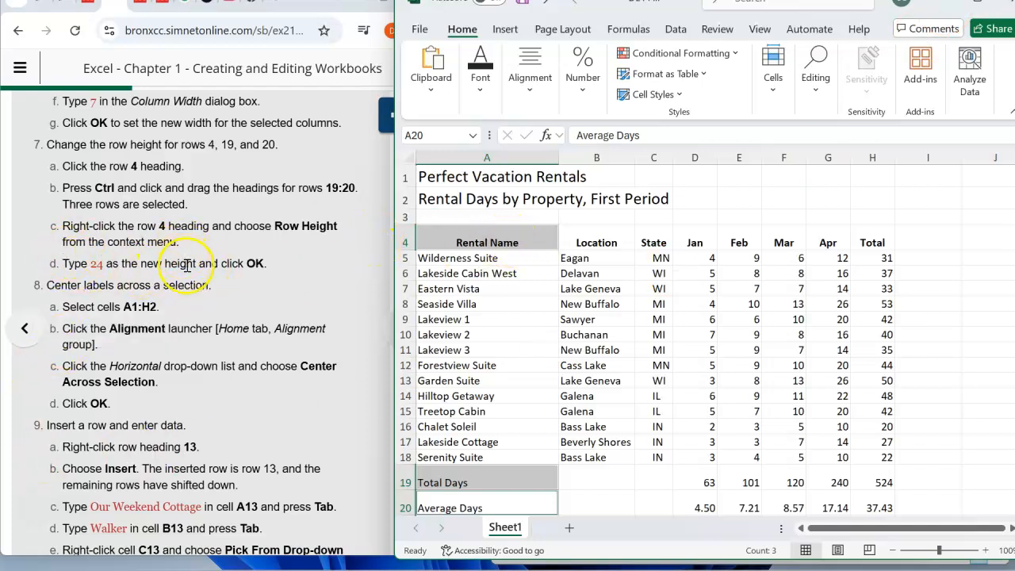
# - Center the two title labels across cells A1:H2 using the Center Across Selection horizontal alignment
pyautogui.scroll(-1, 128, 274)
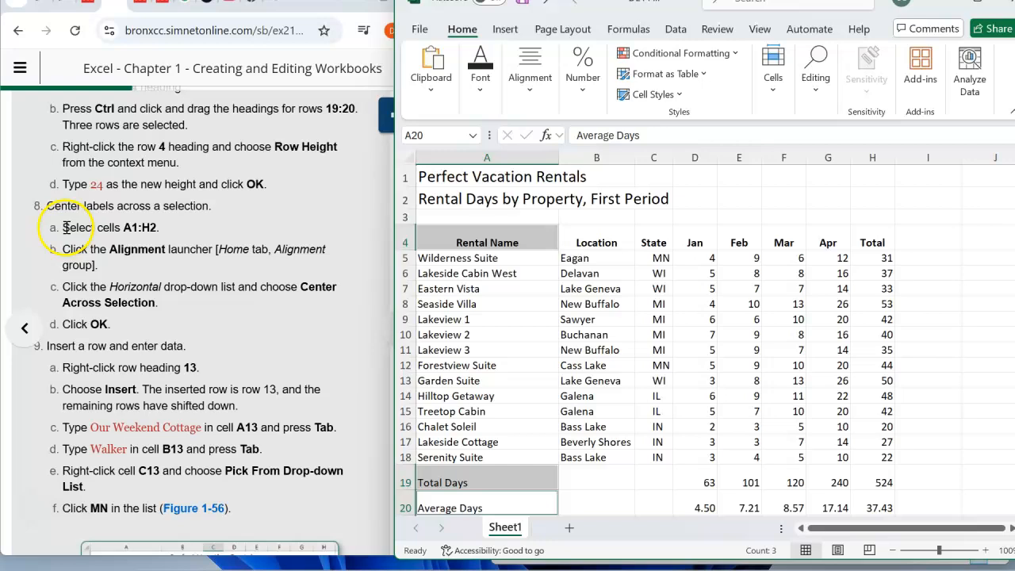
pyautogui.click(440, 171)
pyautogui.moveTo(440, 171); pyautogui.dragTo(888, 204)
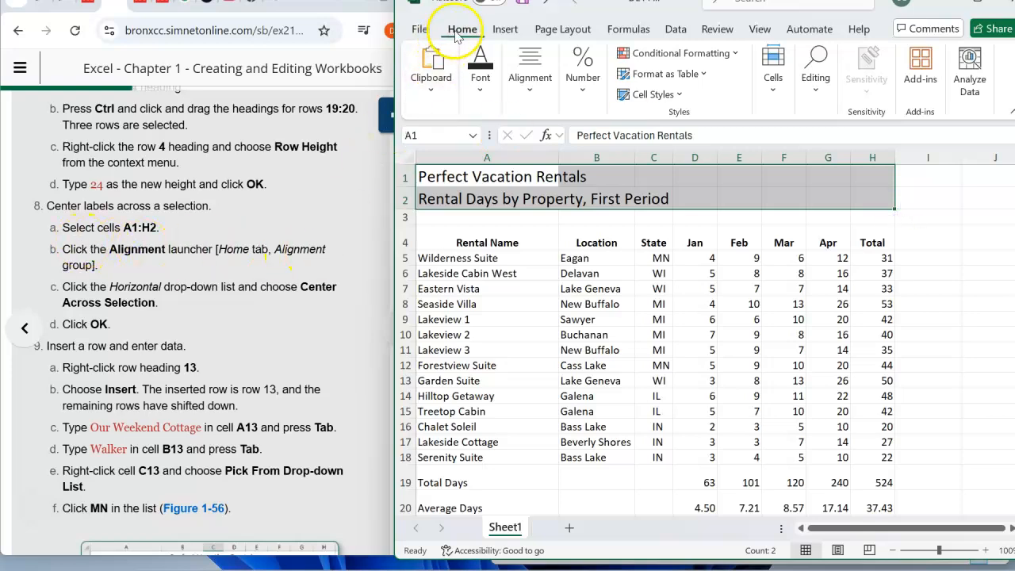
pyautogui.click(531, 96)
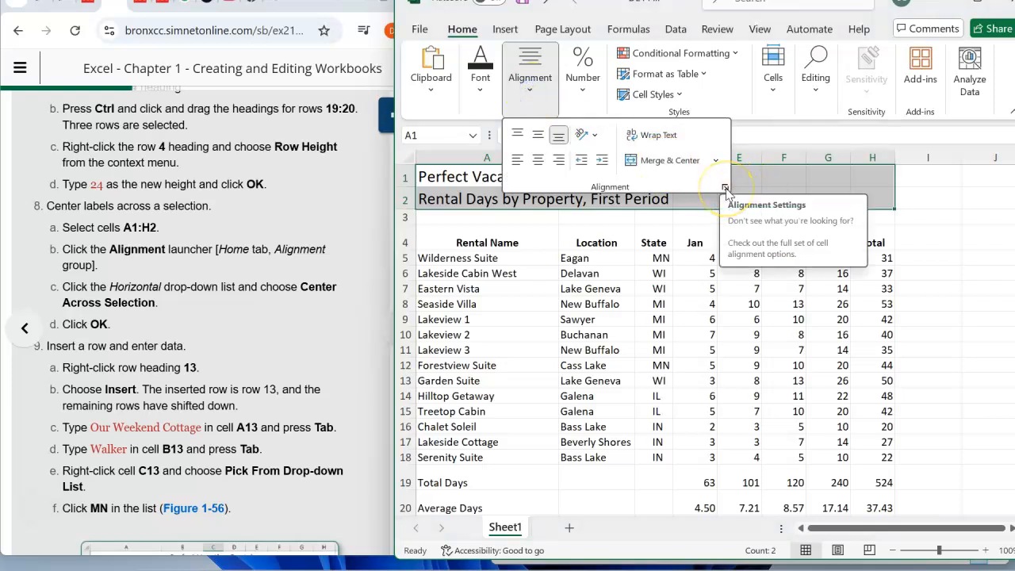
pyautogui.click(725, 189)
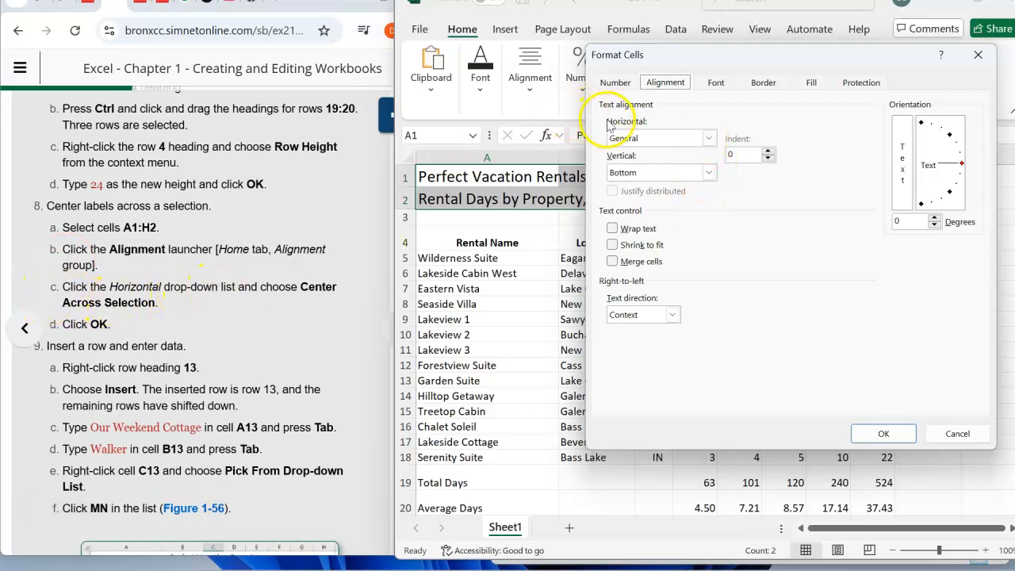
pyautogui.click(708, 138)
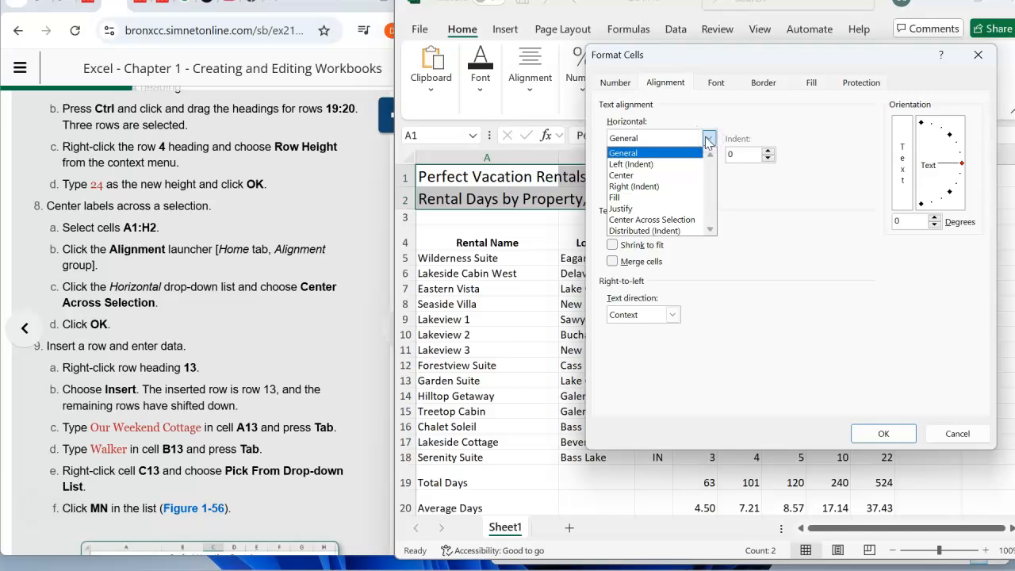
pyautogui.click(649, 220)
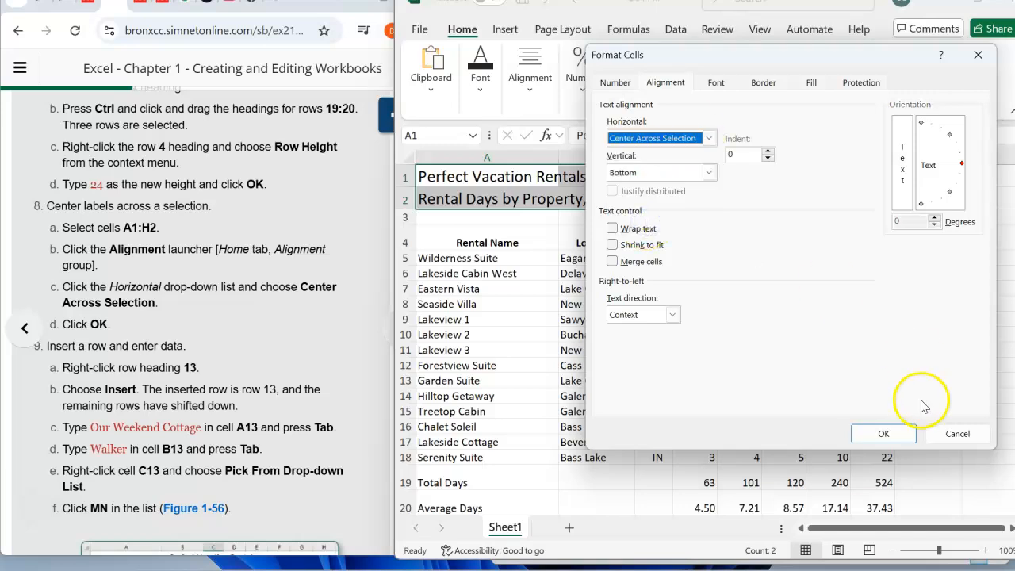
pyautogui.click(885, 433)
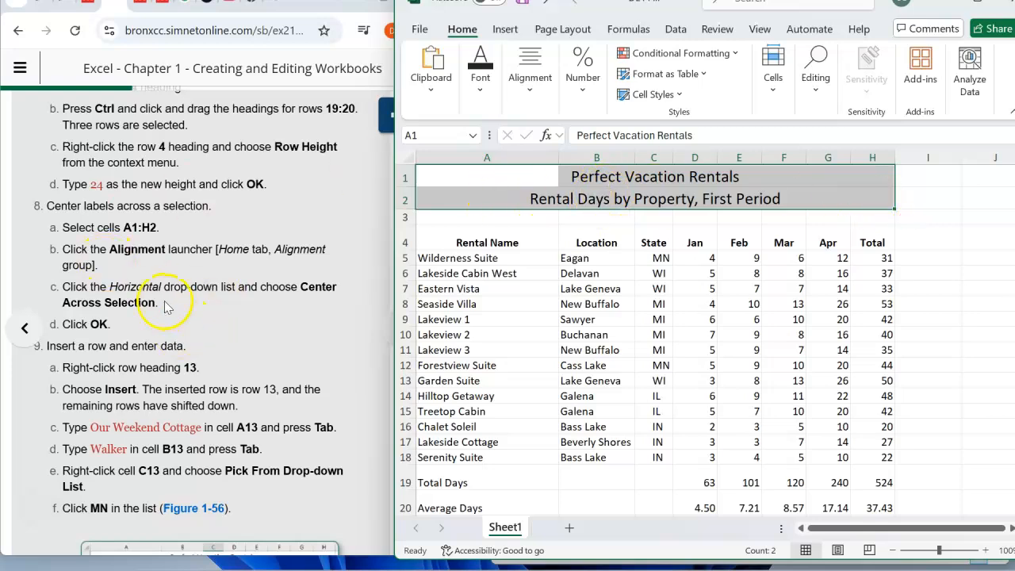
# - Insert a blank row at row 13, above the Garden Suite row
pyautogui.scroll(-3, 167, 306)
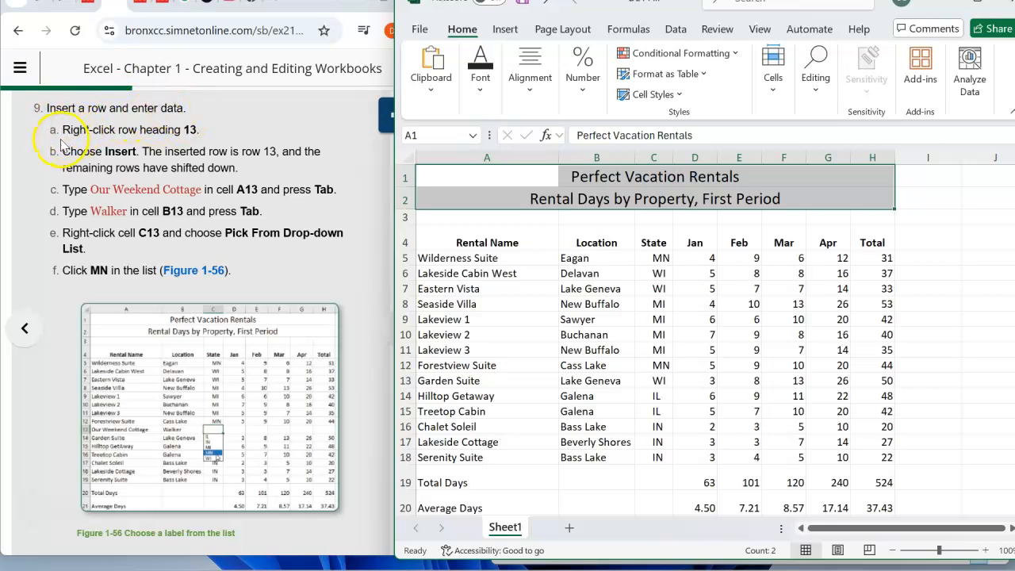
pyautogui.rightClick(406, 380)
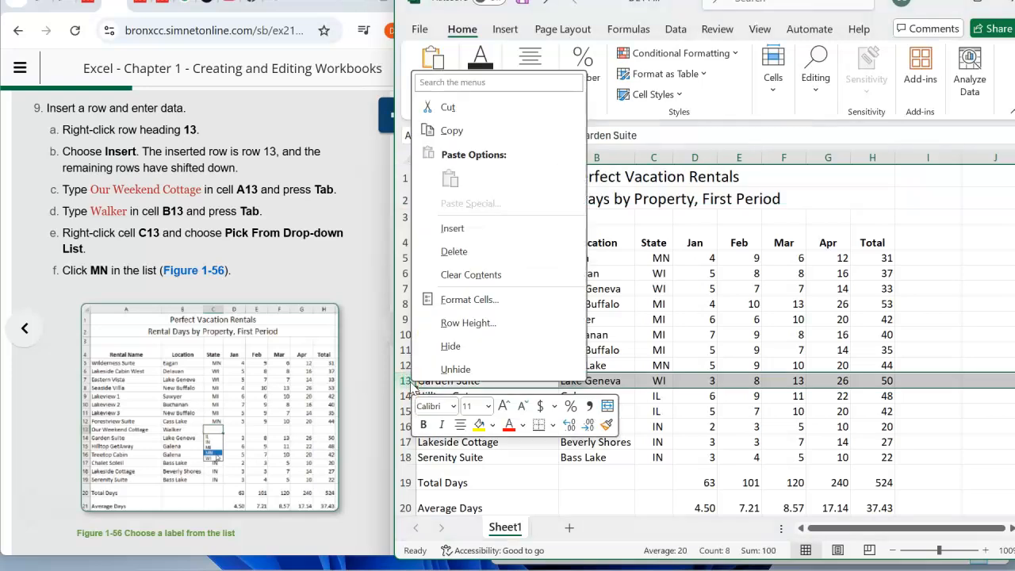
pyautogui.click(451, 230)
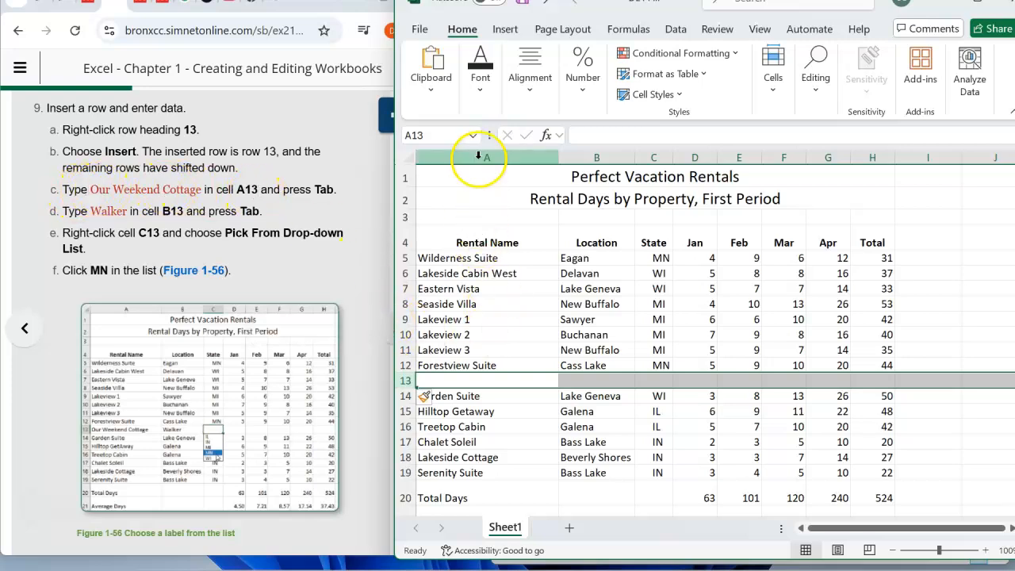
# - Enter Our Weekend Cottage as the rental name in A13 and Walker as the location in B13
pyautogui.click(449, 381)
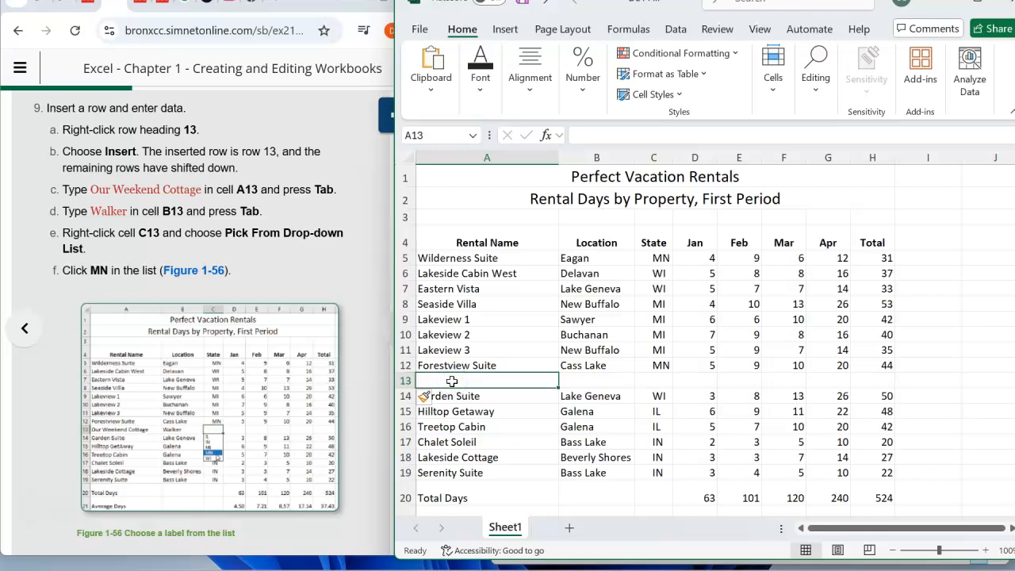
pyautogui.write('Our Weekend Cottage')
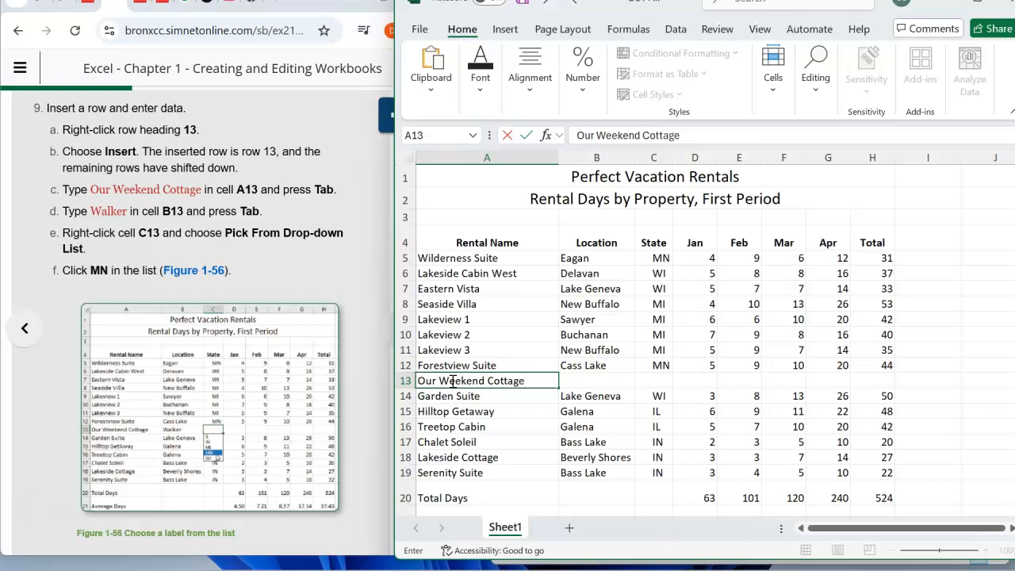
pyautogui.press('Tab')
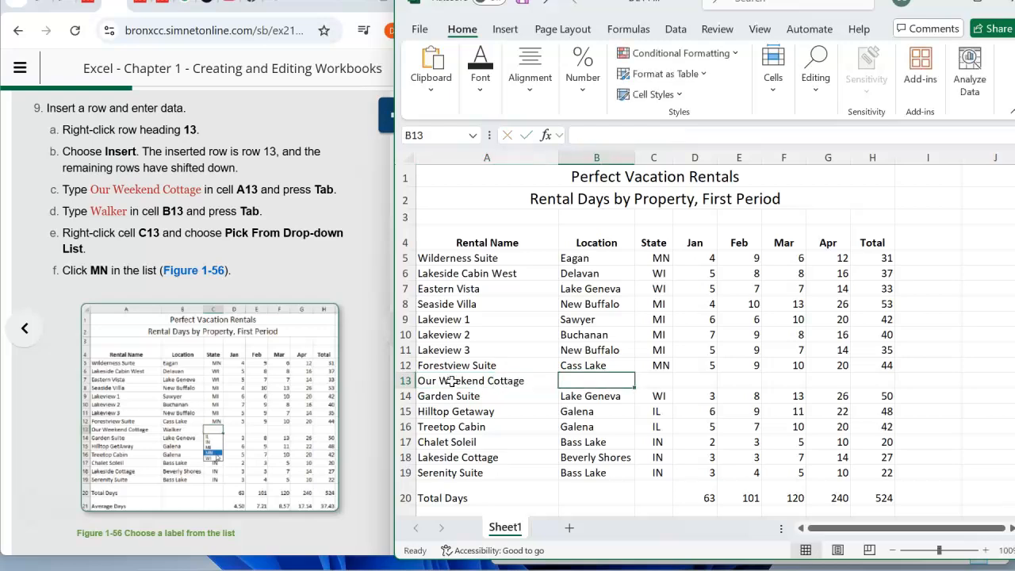
pyautogui.write('Walker')
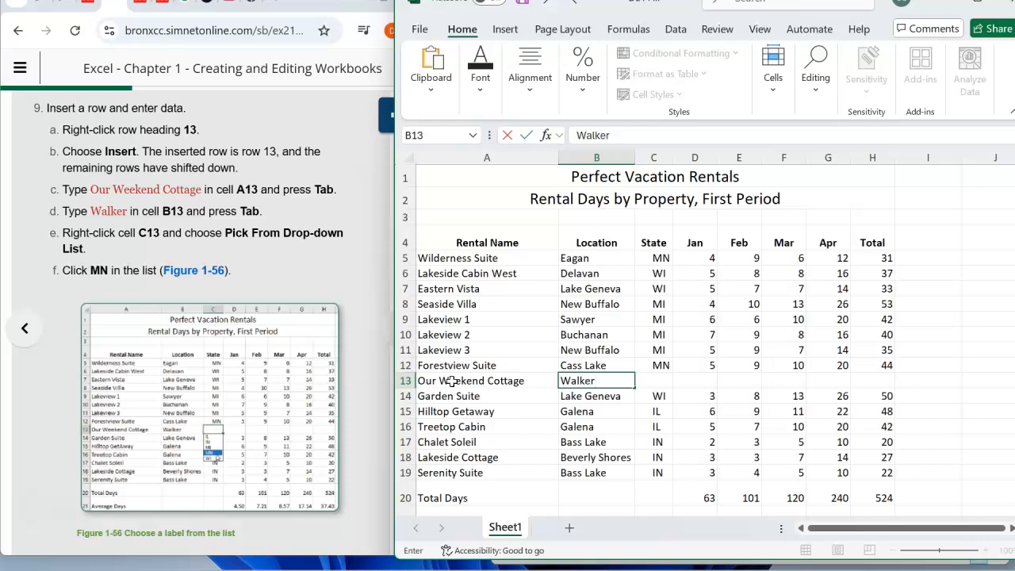
pyautogui.press('Tab')
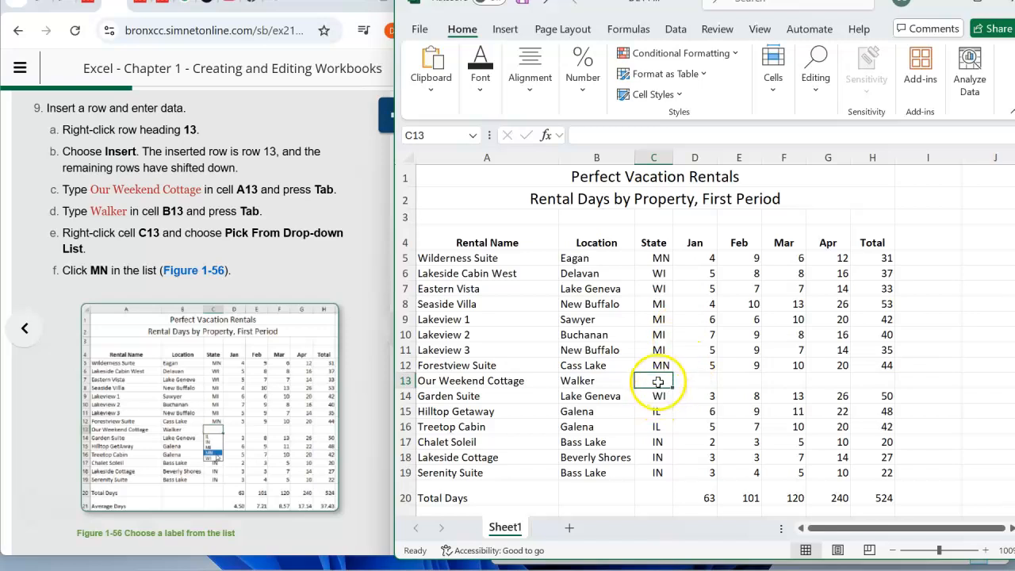
# - Fill the state in C13 with MN from the list of existing column entries and save the workbook
pyautogui.rightClick(656, 382)
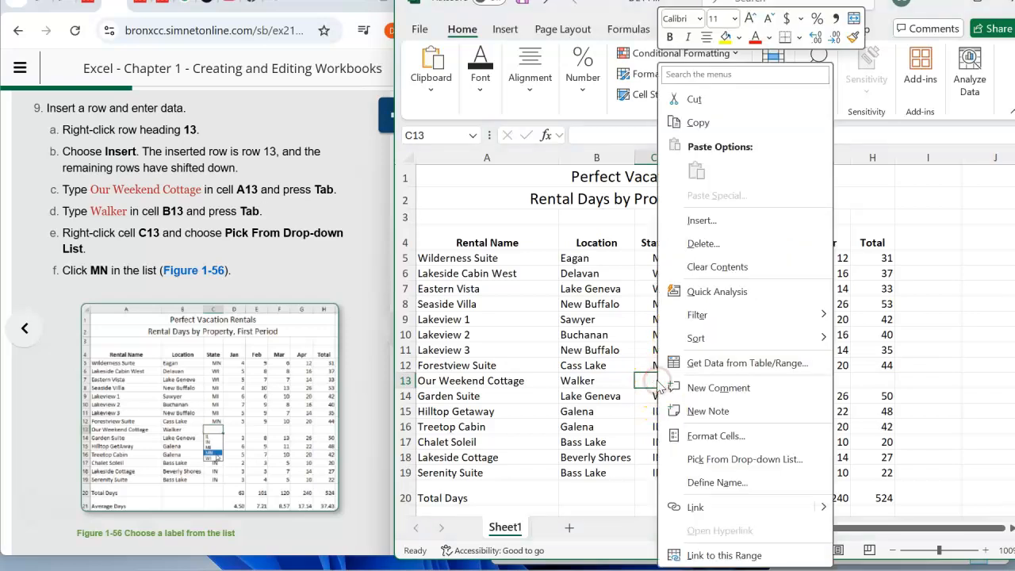
pyautogui.click(749, 463)
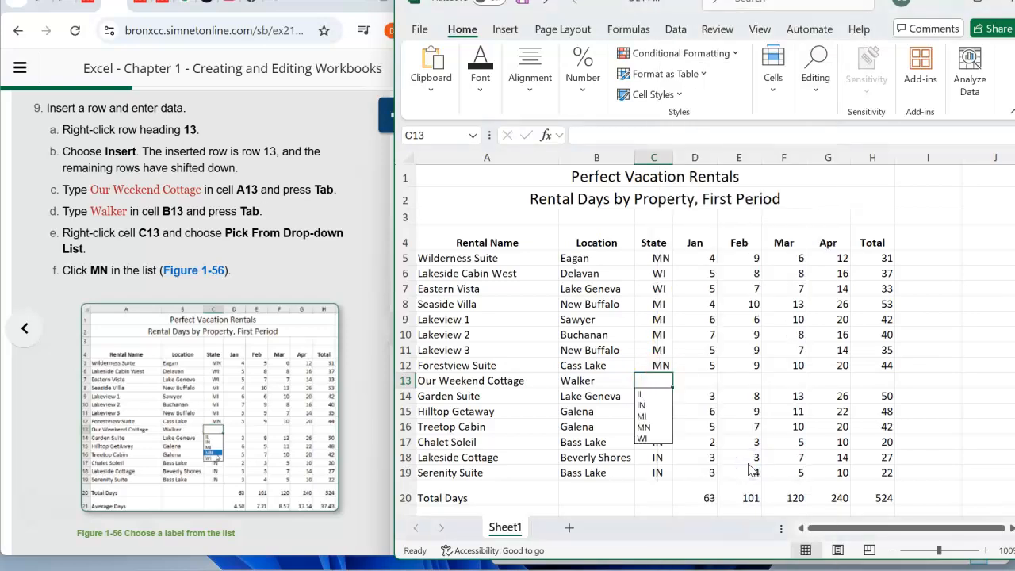
pyautogui.click(652, 427)
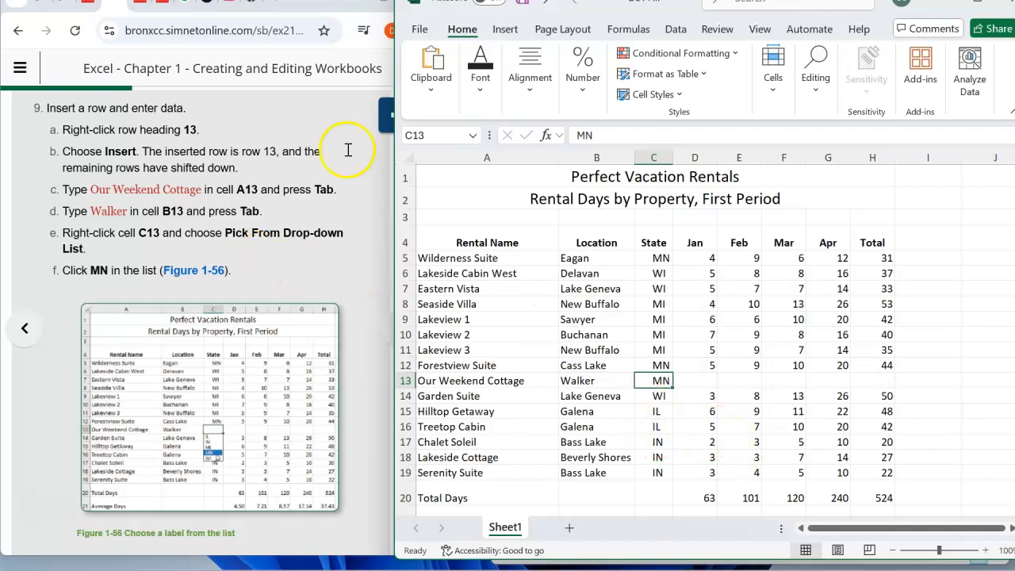
pyautogui.click(420, 28)
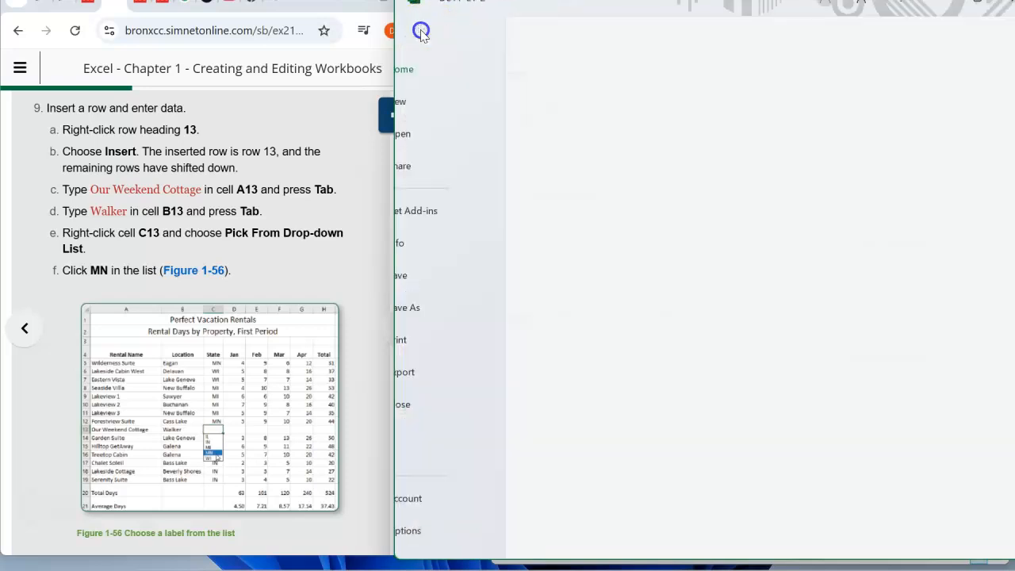
pyautogui.click(437, 276)
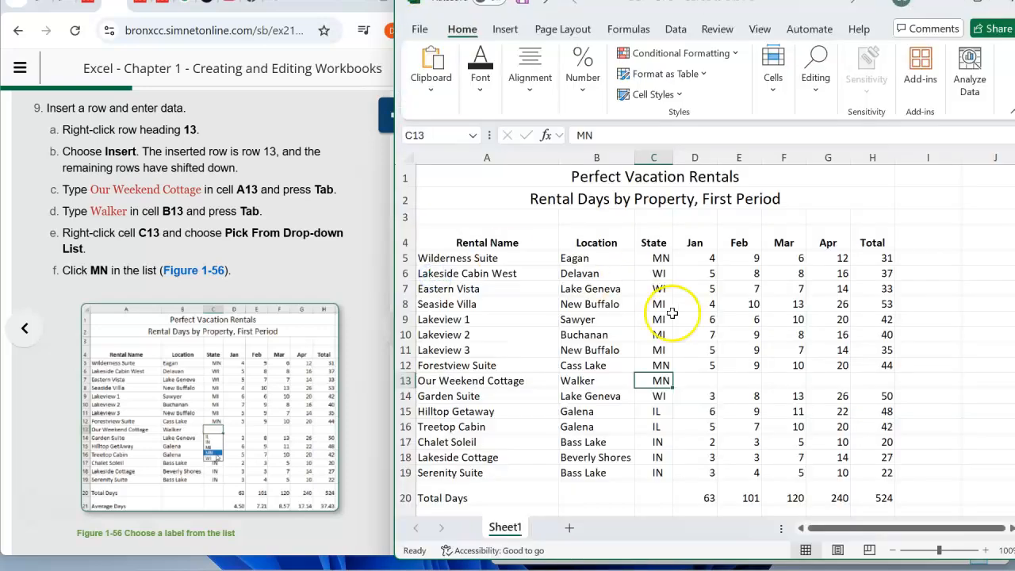
# - Enter the January to April rental days 3, 3, 4 and 4 in cells D13:G13
pyautogui.scroll(-5, 290, 376)
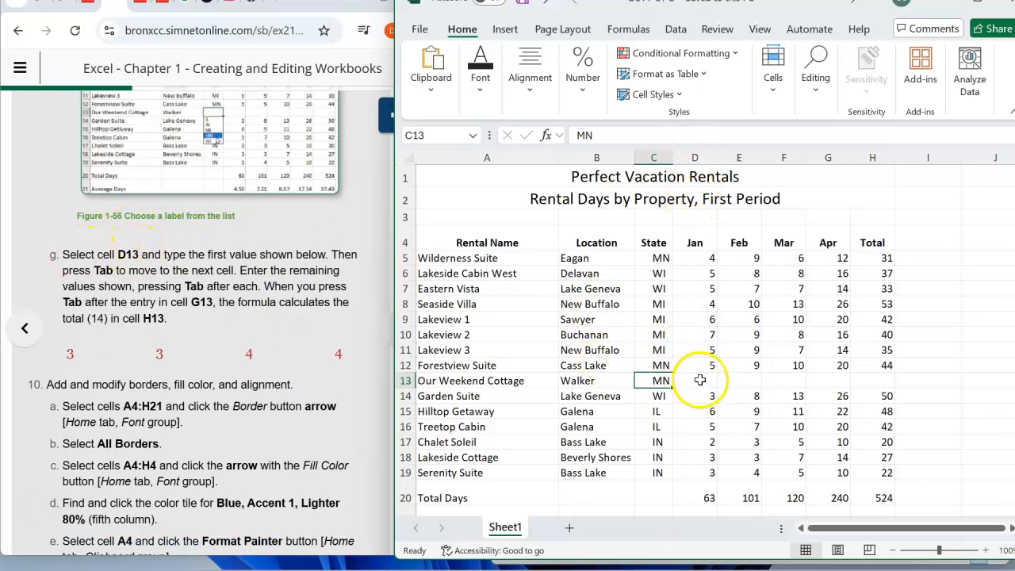
pyautogui.click(407, 137)
pyautogui.write('d13')
pyautogui.press('Return')
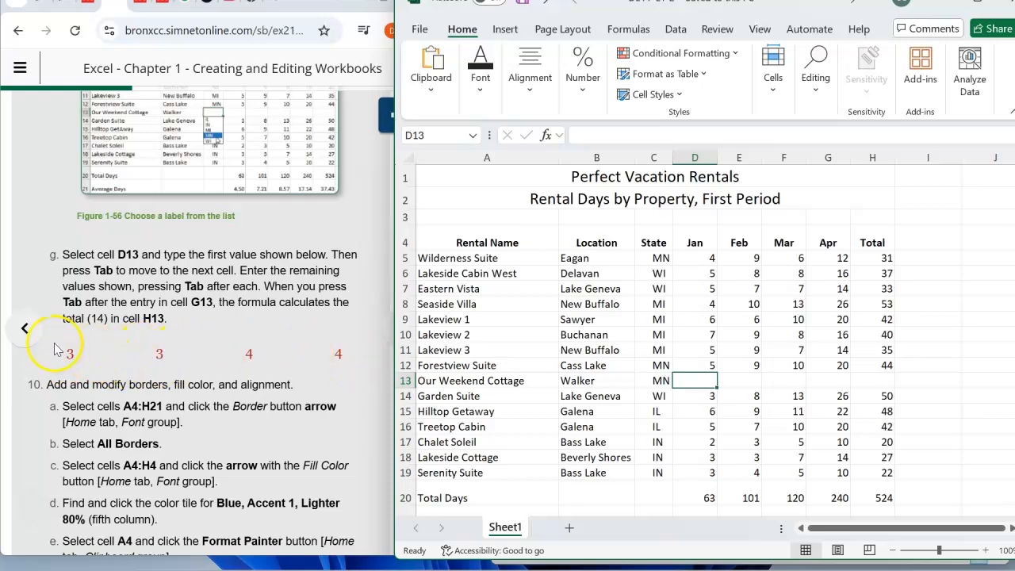
pyautogui.write('3')
pyautogui.press('Tab')
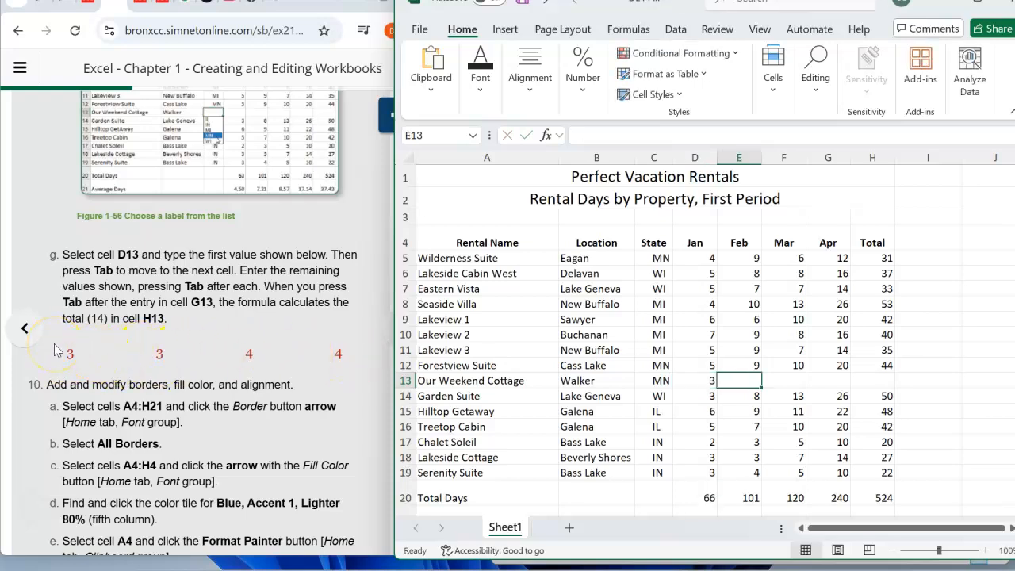
pyautogui.press('Tab')
pyautogui.write('4')
pyautogui.press('Tab')
pyautogui.write('4')
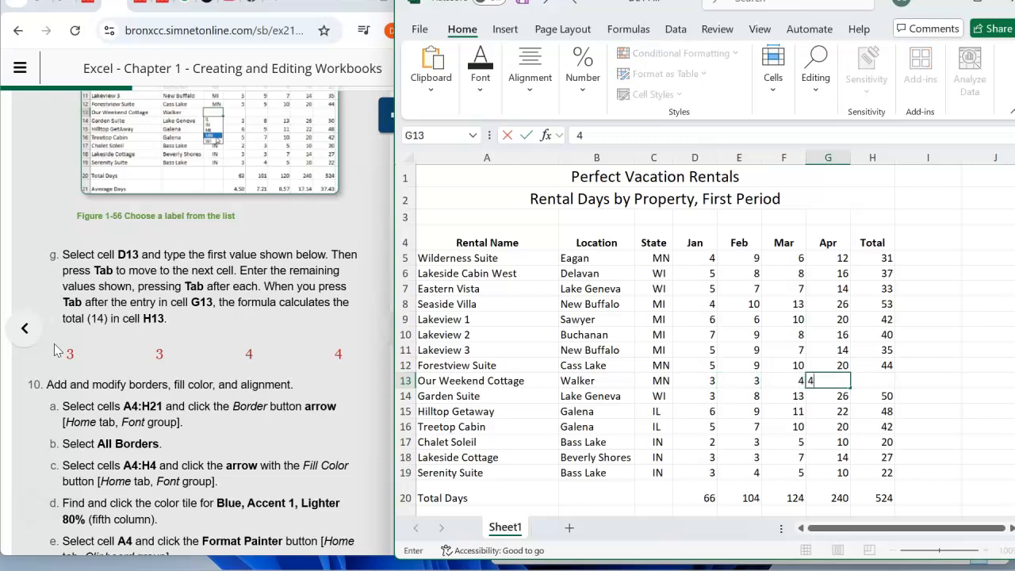
pyautogui.press('Return')
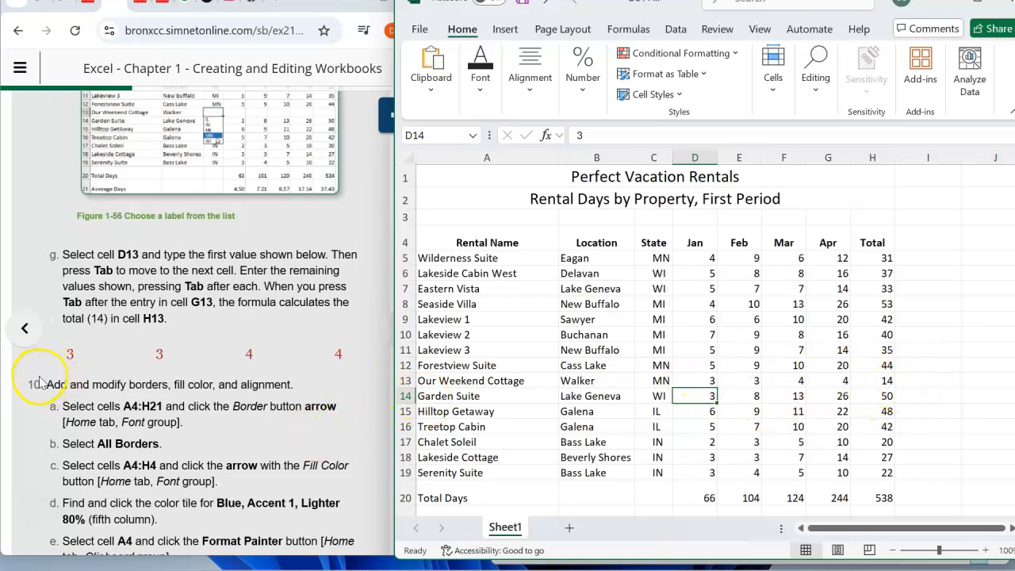
# - Apply All Borders to the table range A4:H21
pyautogui.scroll(-3, 192, 321)
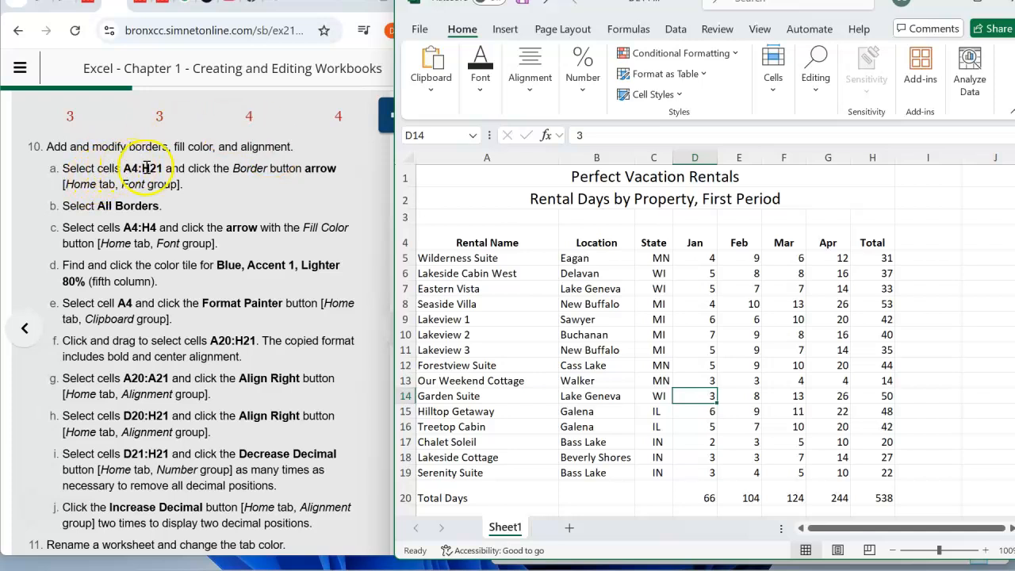
pyautogui.click(449, 238)
pyautogui.moveTo(479, 249); pyautogui.dragTo(888, 517)
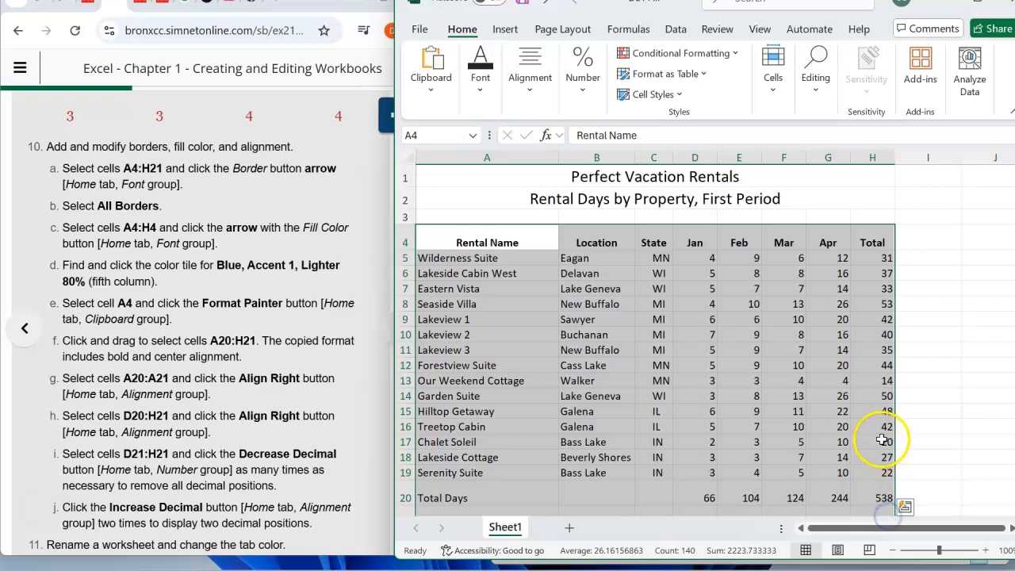
pyautogui.scroll(-1, 889, 476)
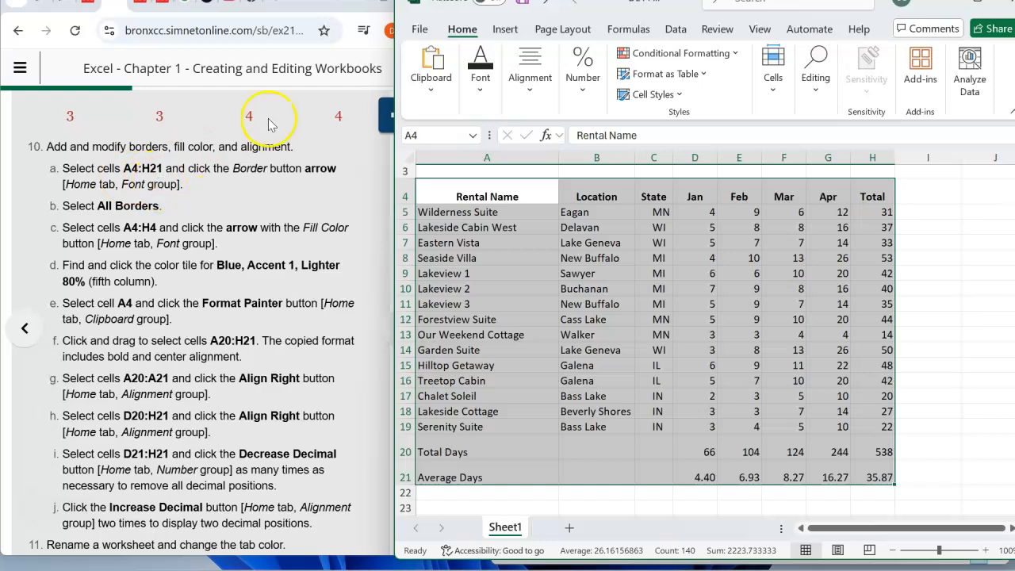
pyautogui.click(481, 93)
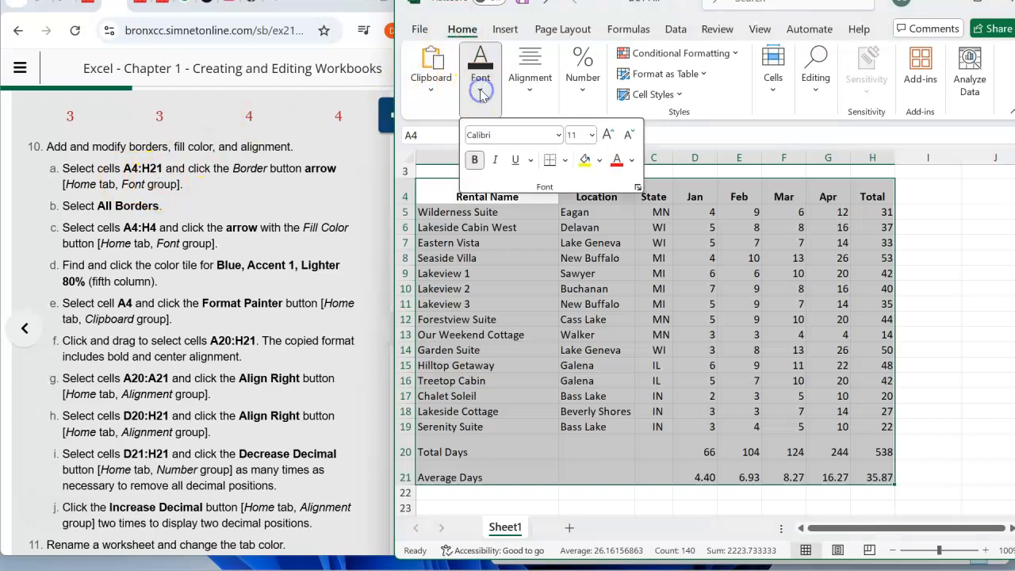
pyautogui.click(565, 161)
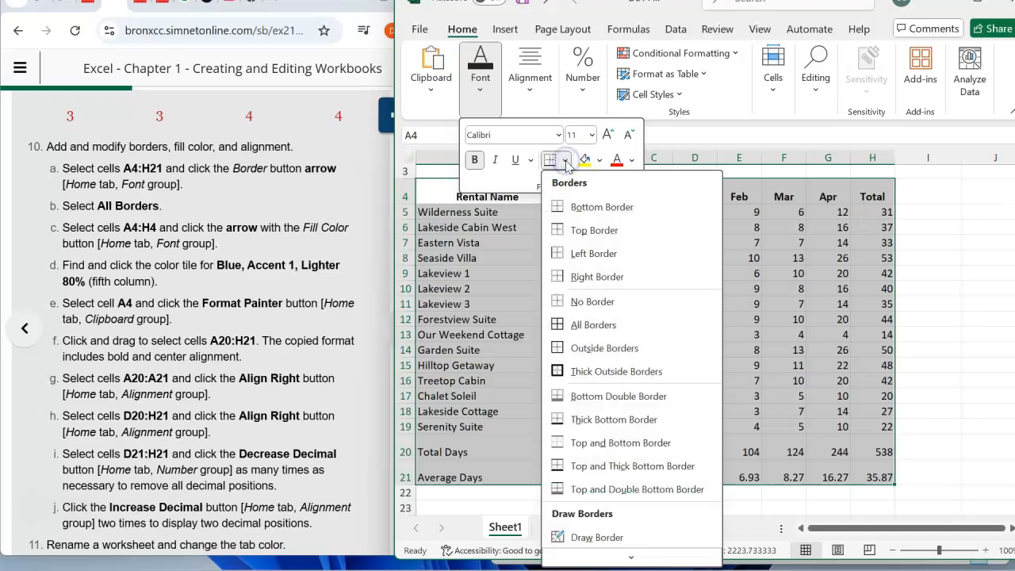
pyautogui.click(583, 325)
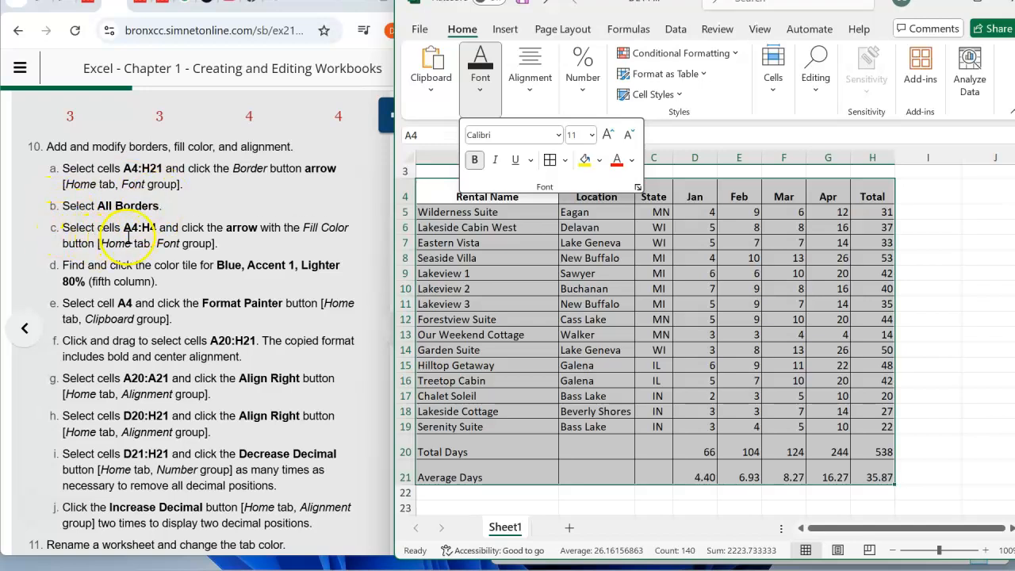
# - Fill the header cells A4:H4 with Blue, Accent 1, Lighter 80%
pyautogui.click(431, 197)
pyautogui.moveTo(431, 198); pyautogui.dragTo(868, 199)
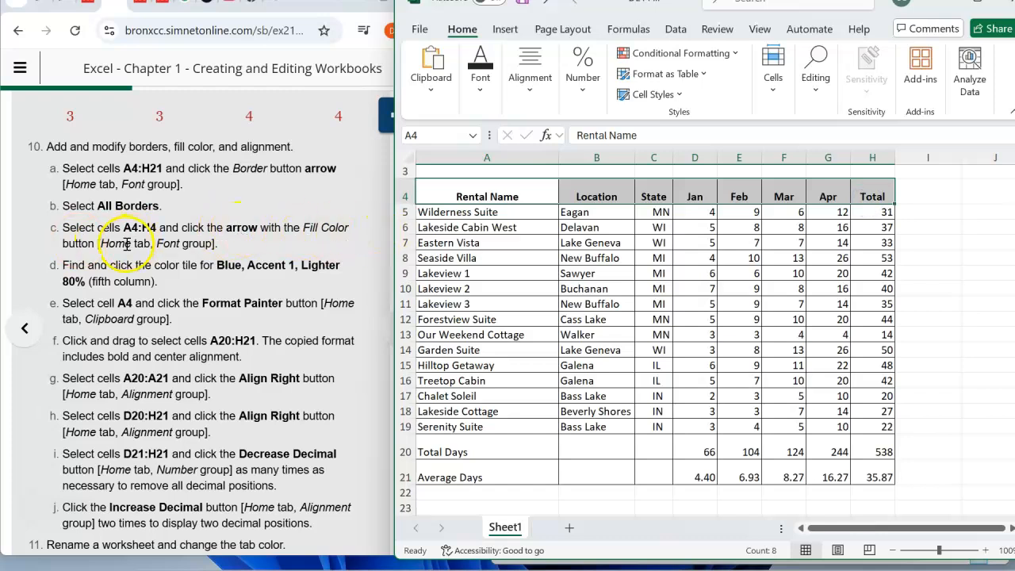
pyautogui.click(478, 86)
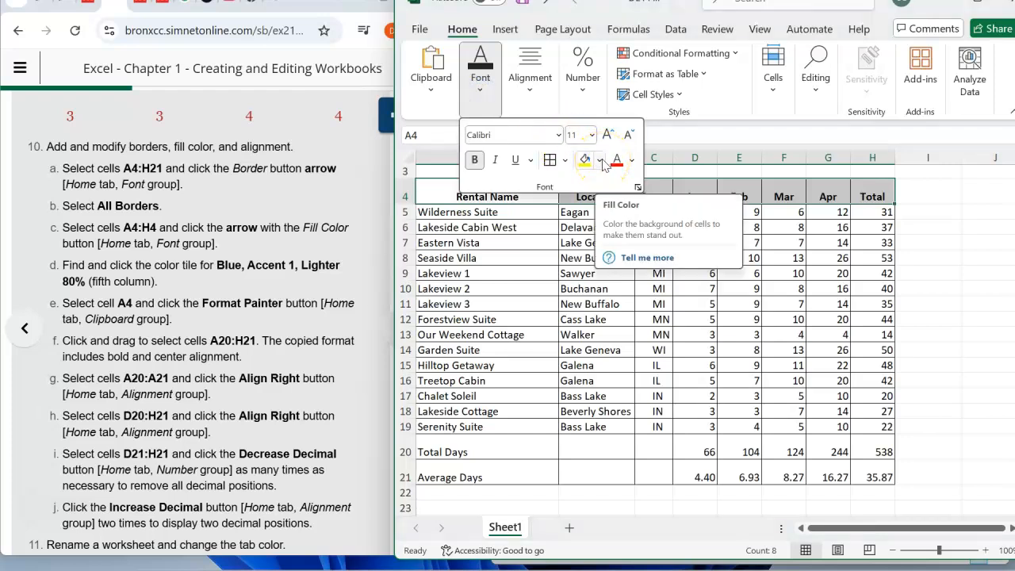
pyautogui.click(601, 161)
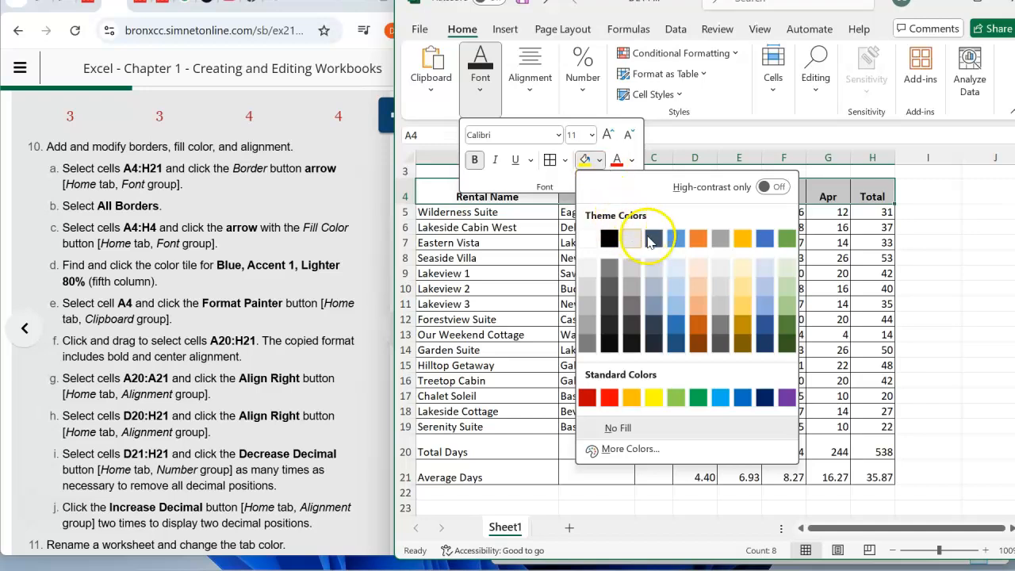
pyautogui.click(676, 270)
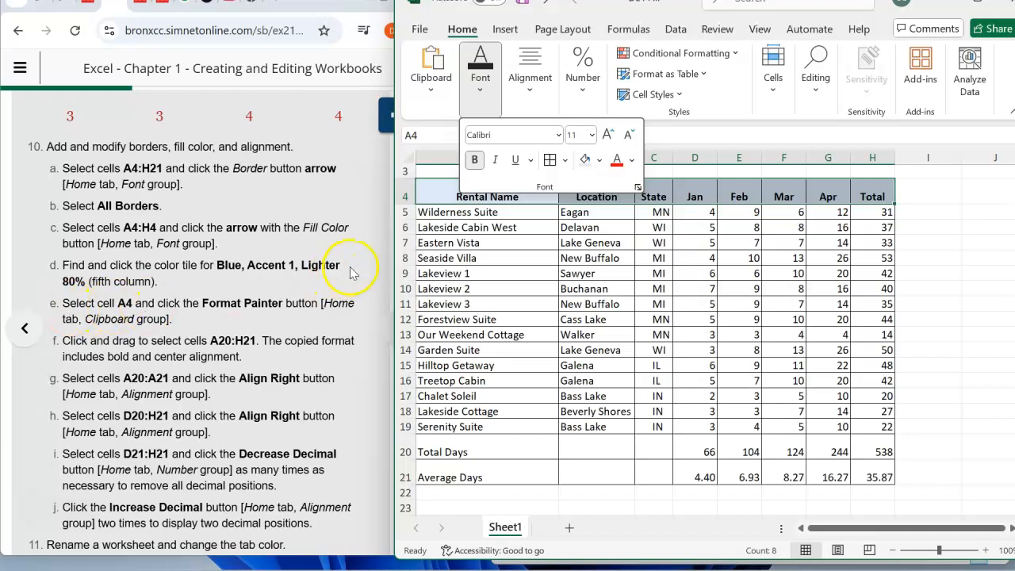
# - Try to copy the header formatting of cell A4 onto the Total Days and Average Days rows with Format Painter
pyautogui.click(444, 191)
pyautogui.click(444, 191)
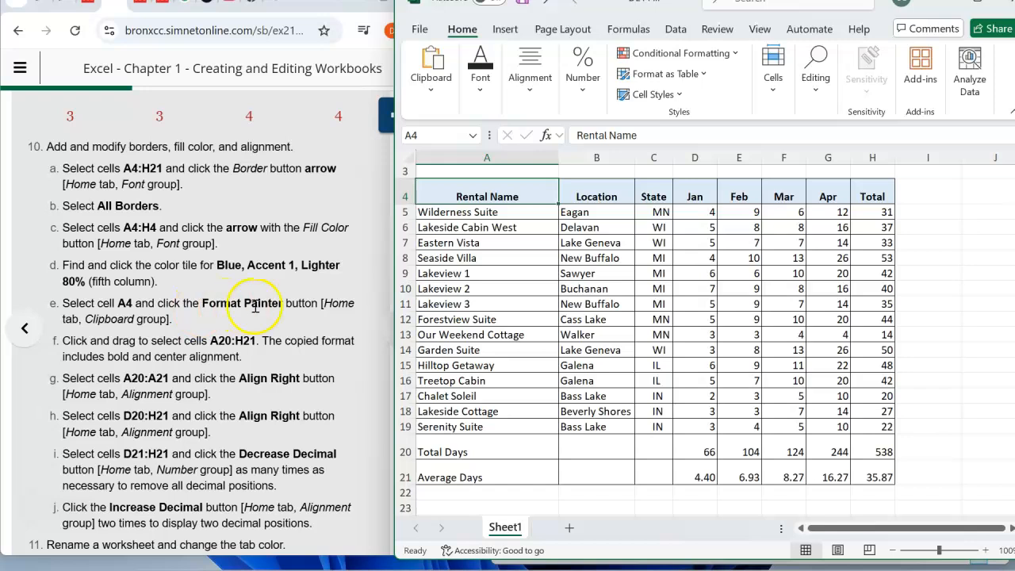
pyautogui.click(433, 94)
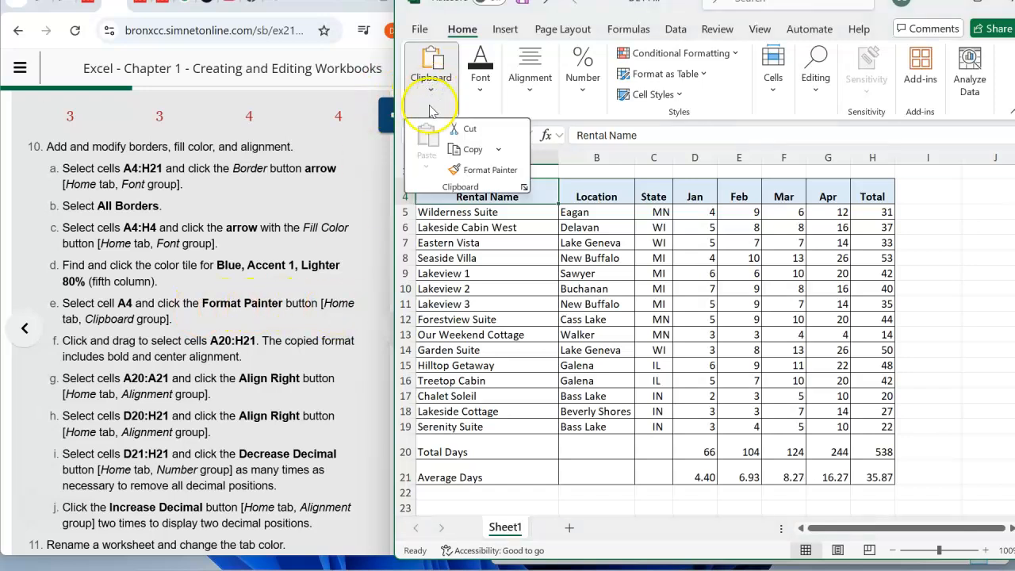
pyautogui.click(479, 171)
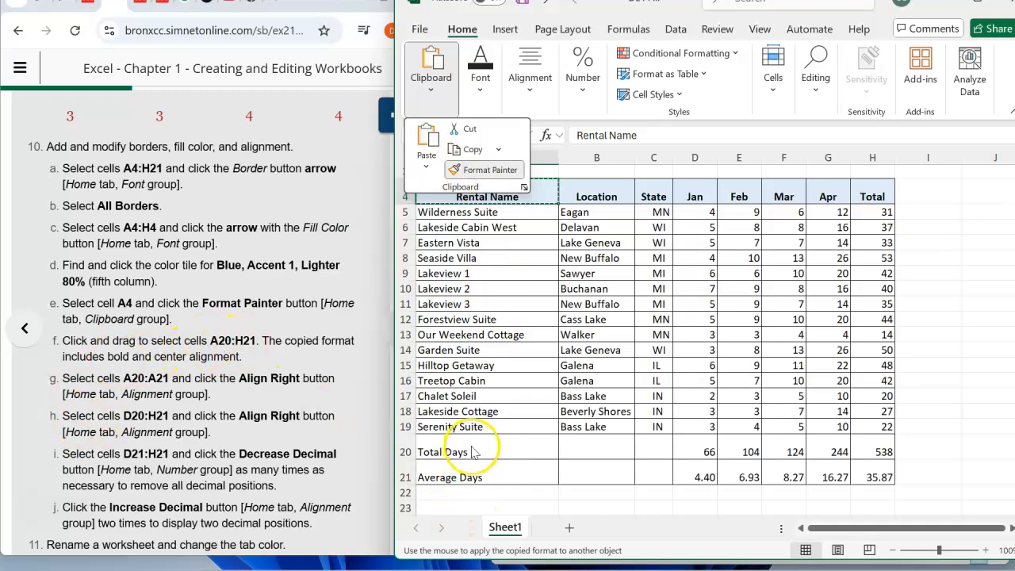
pyautogui.moveTo(465, 447)
pyautogui.mouseDown()
pyautogui.moveTo(480, 470)
pyautogui.moveTo(782, 472)
pyautogui.moveTo(875, 484)
pyautogui.mouseUp()
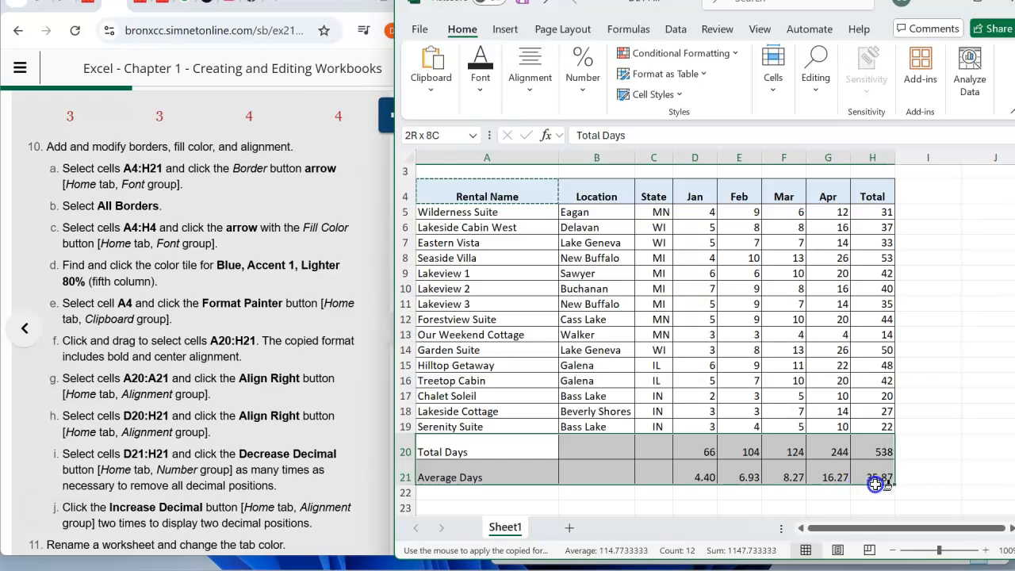
pyautogui.moveTo(875, 484); pyautogui.dragTo(874, 492)
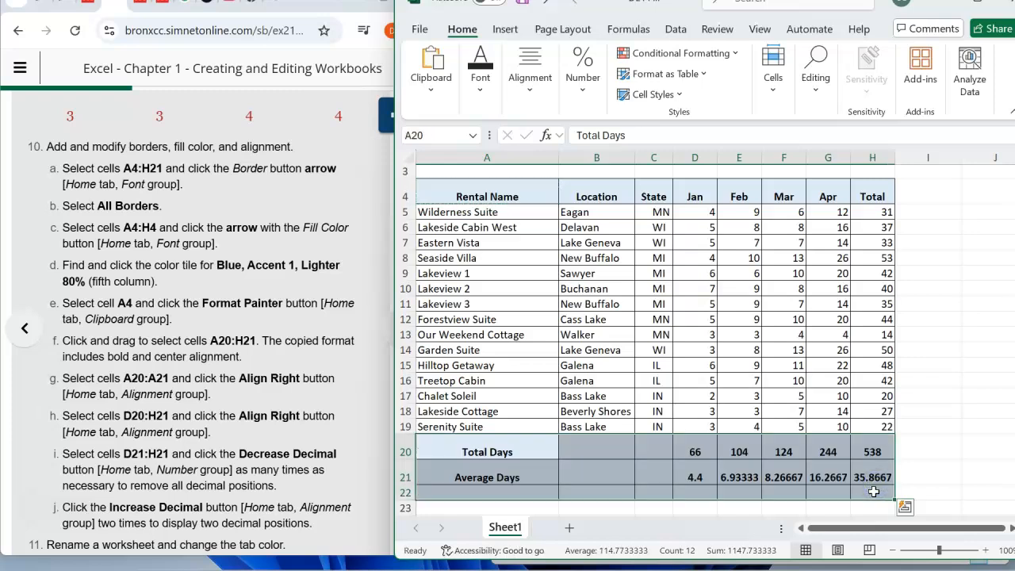
pyautogui.click(930, 469)
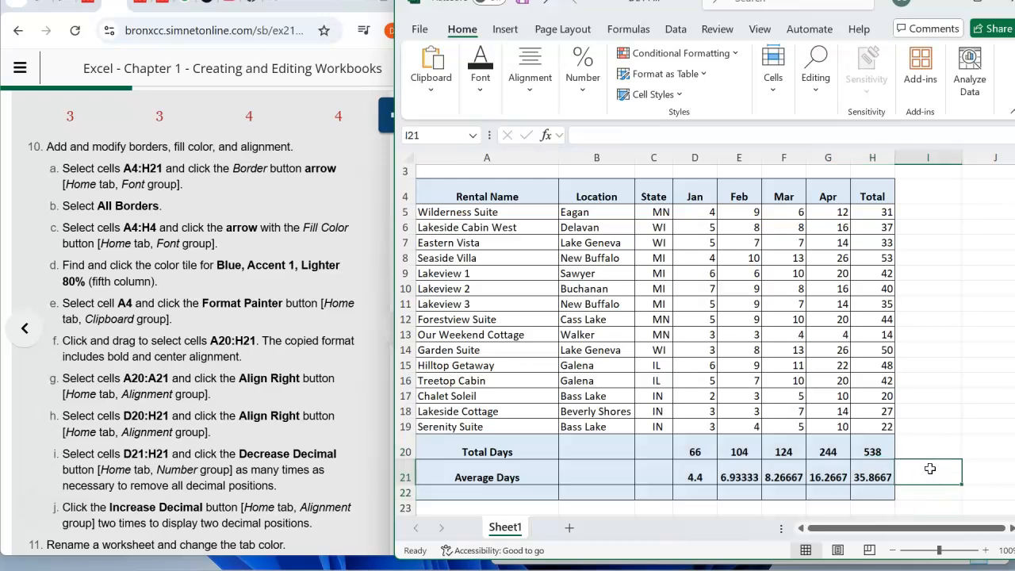
# - Undo the formatting painted onto A20:H22
pyautogui.press('alt')
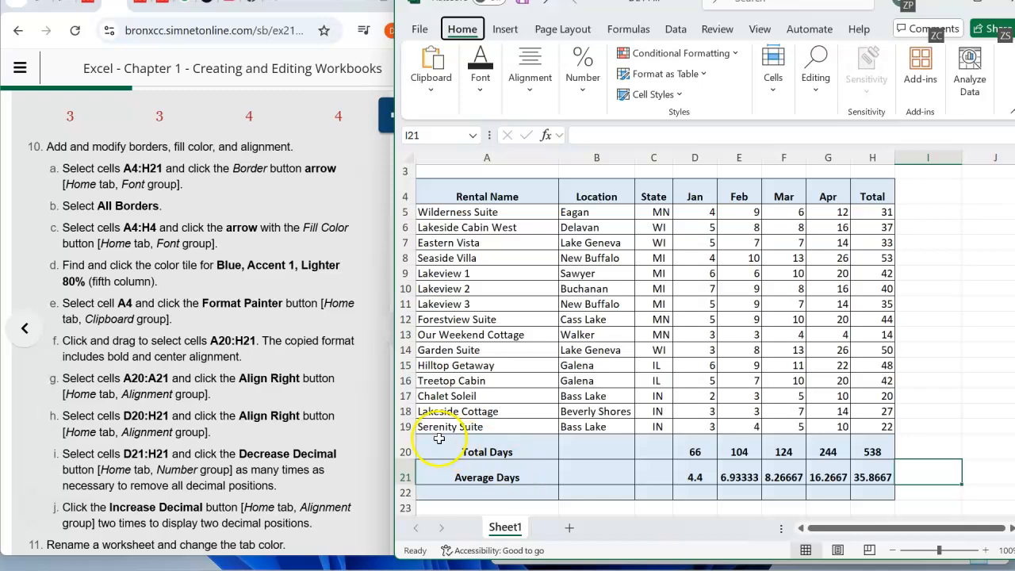
pyautogui.click(567, 447)
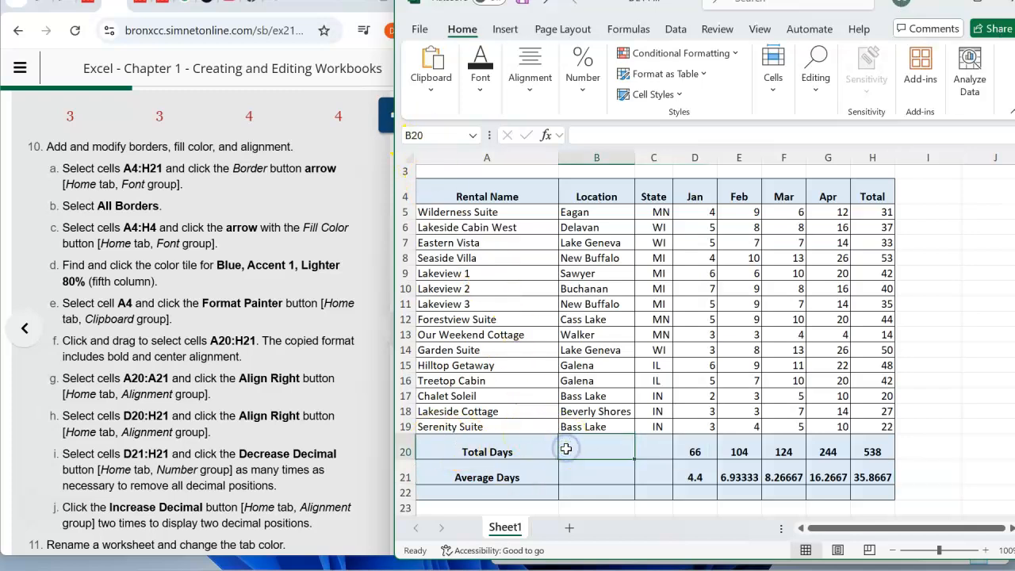
pyautogui.hotkey('ctrl', 'z')
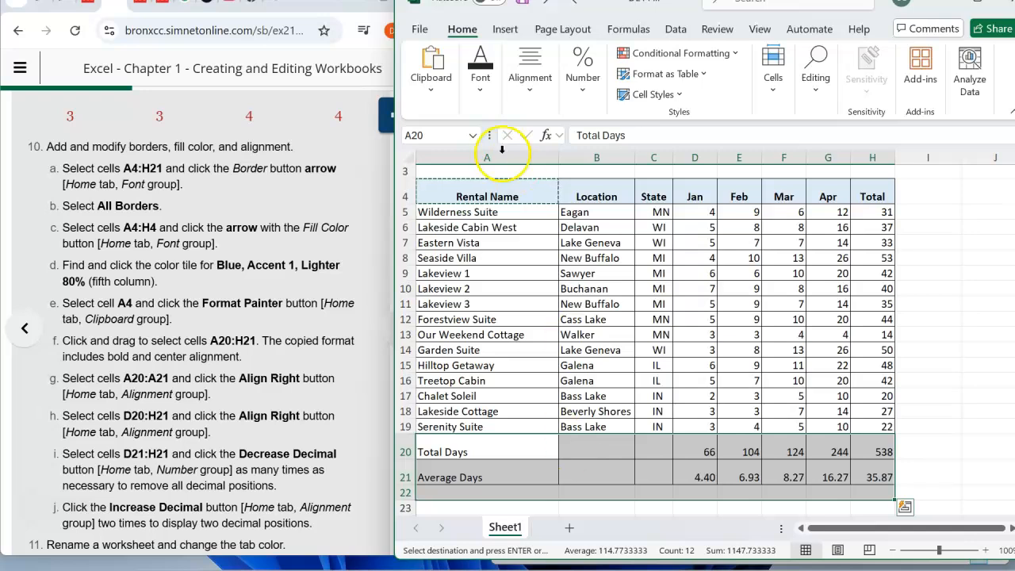
# - Copy the formatting of cell A4 onto cells A20:H21 with Format Painter
pyautogui.click(465, 196)
pyautogui.click(431, 89)
pyautogui.click(480, 170)
pyautogui.moveTo(476, 452); pyautogui.dragTo(873, 471)
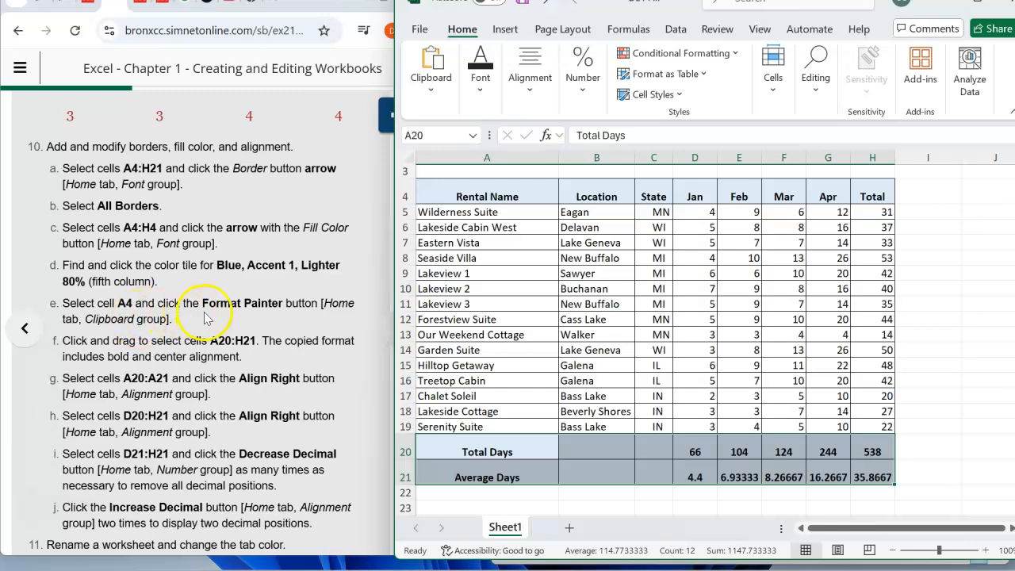
# - Right-align the Total Days and Average Days labels in A20:A21
pyautogui.scroll(-1, 180, 308)
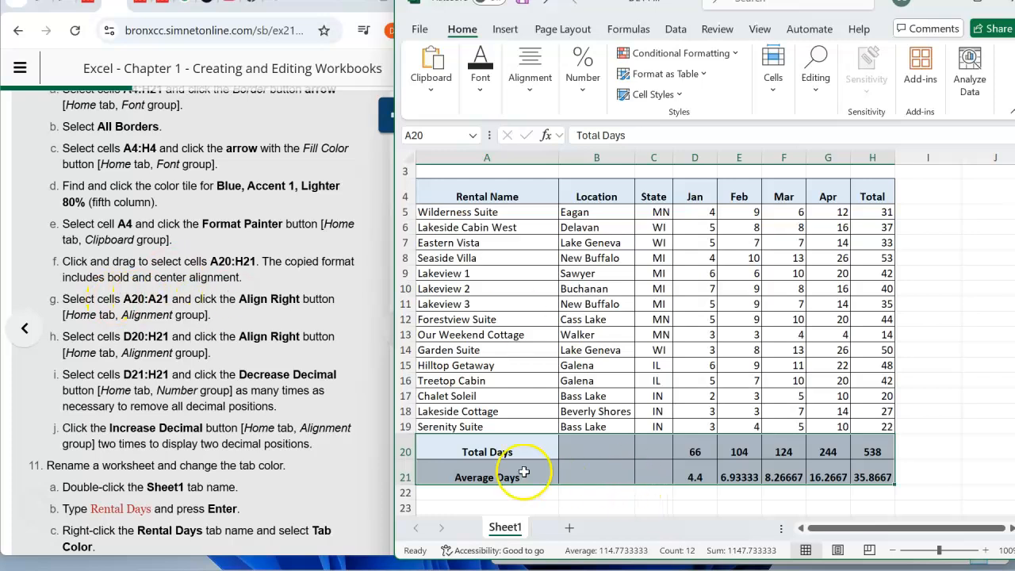
pyautogui.click(473, 451)
pyautogui.moveTo(473, 451); pyautogui.dragTo(479, 478)
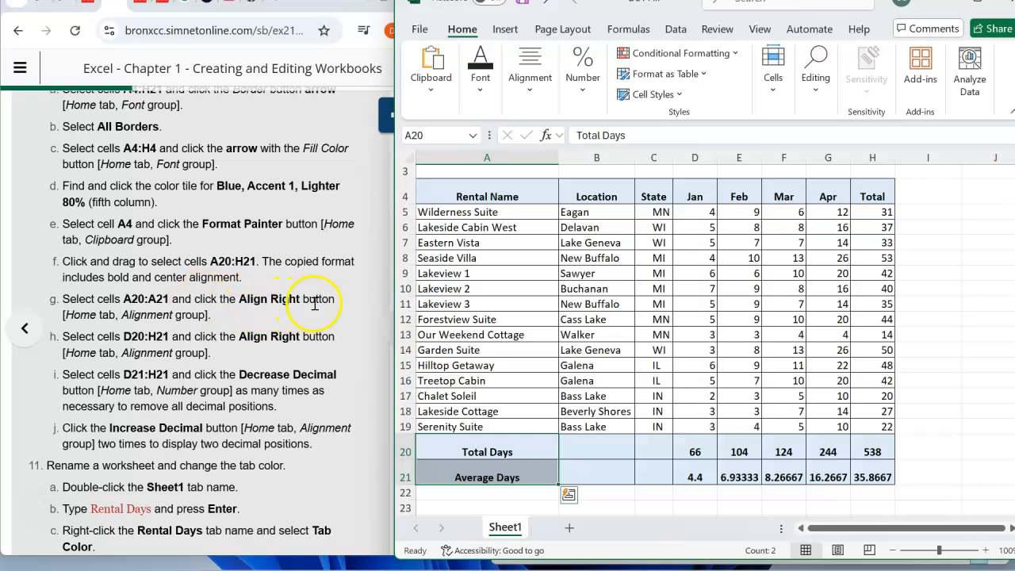
pyautogui.click(531, 92)
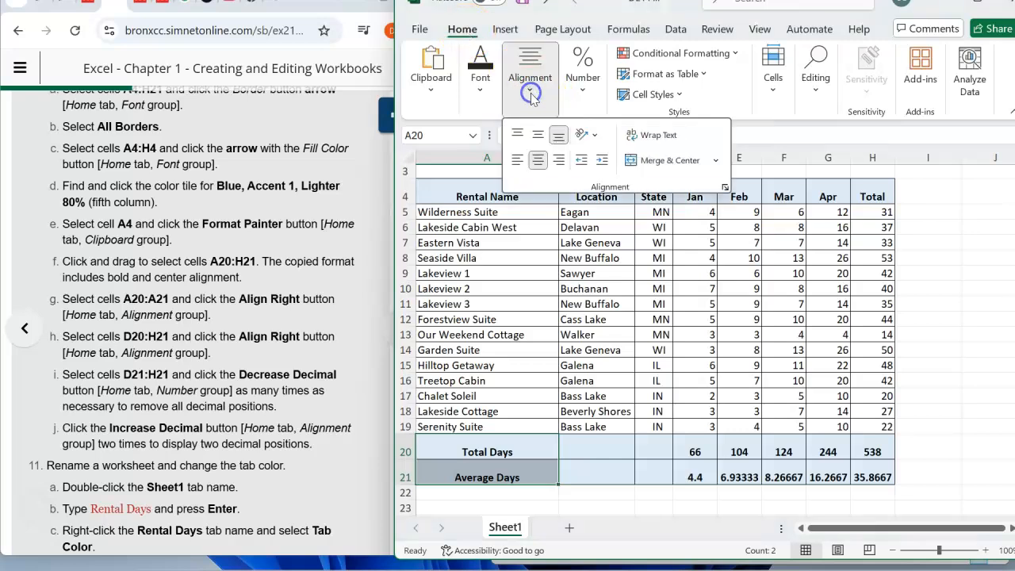
pyautogui.click(559, 163)
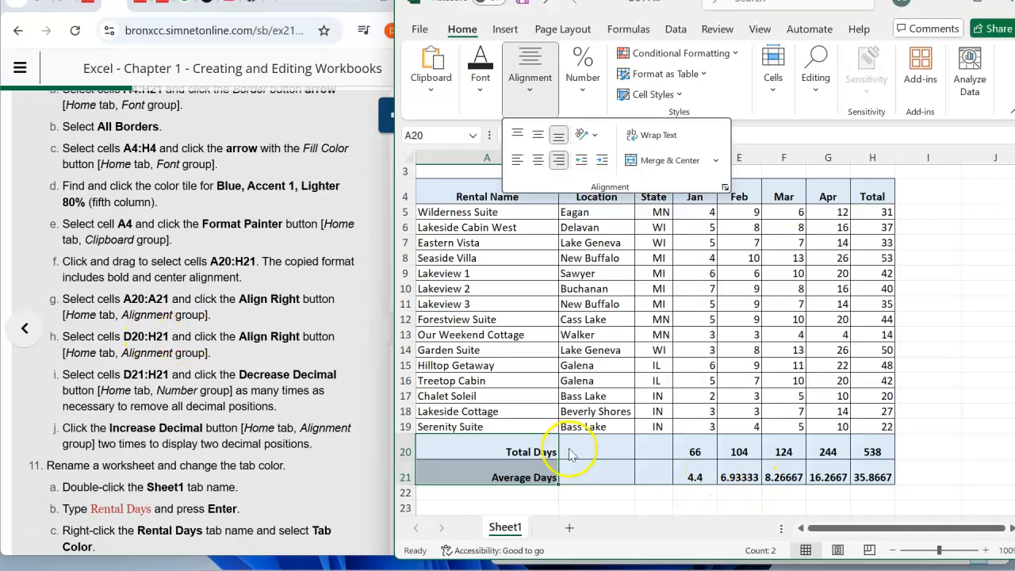
# - Right-align the total and average values in D20:H21
pyautogui.click(698, 446)
pyautogui.moveTo(698, 446); pyautogui.dragTo(892, 477)
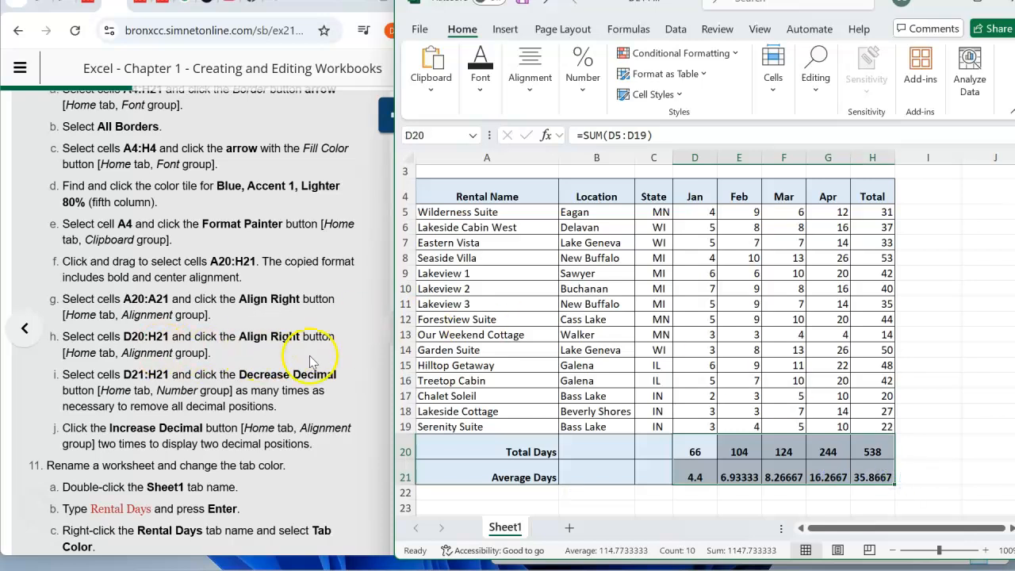
pyautogui.click(530, 90)
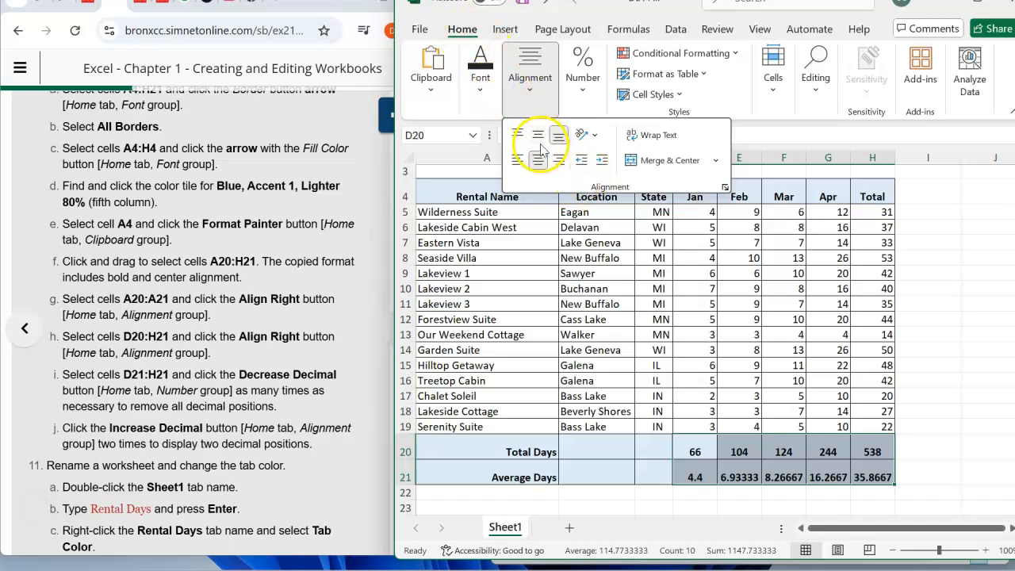
pyautogui.click(559, 161)
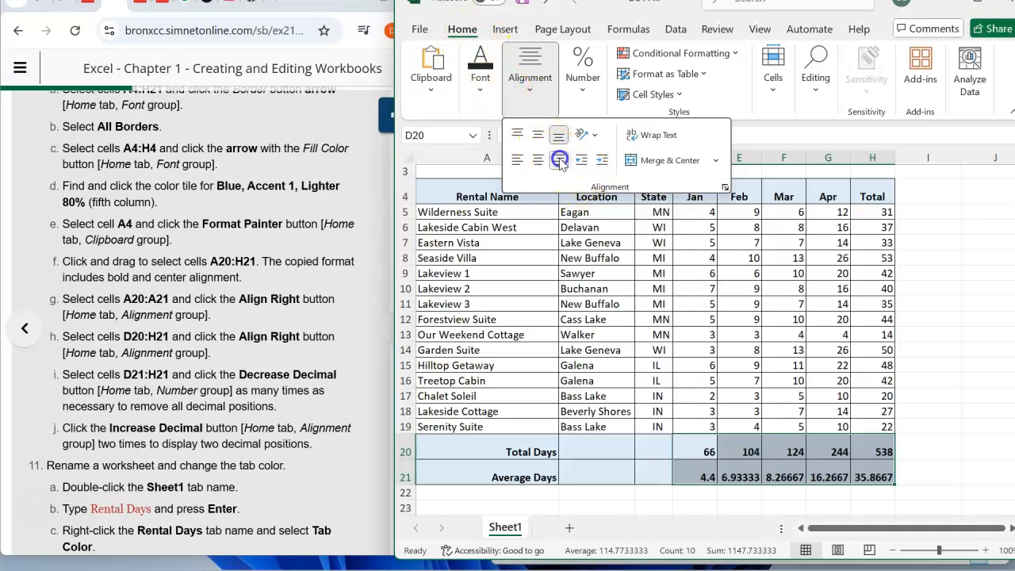
# - Remove all decimal places from the Average Days values in D21:H21 with Decrease Decimal
pyautogui.click(301, 347)
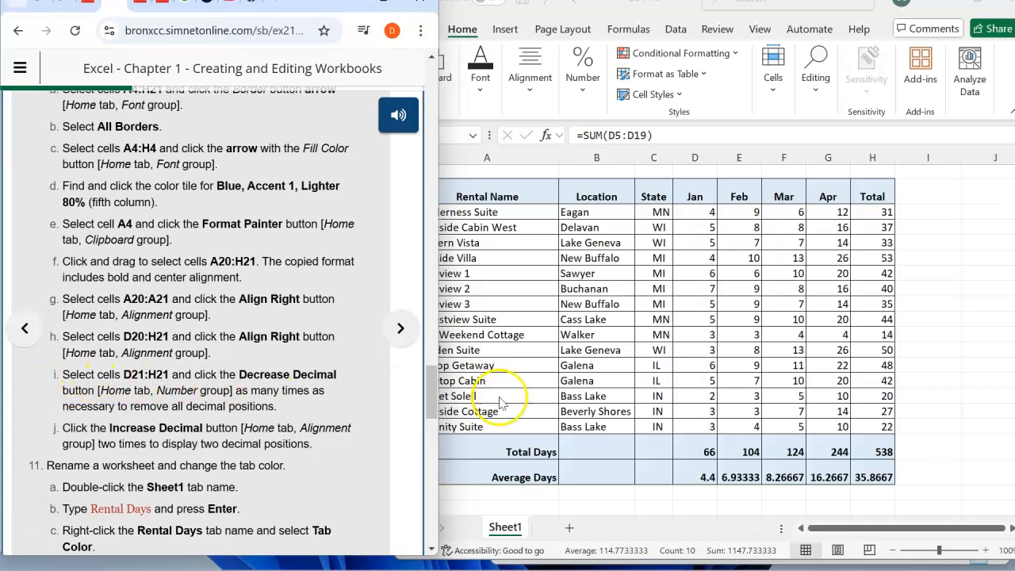
pyautogui.click(673, 474)
pyautogui.click(699, 474)
pyautogui.moveTo(699, 474); pyautogui.dragTo(883, 477)
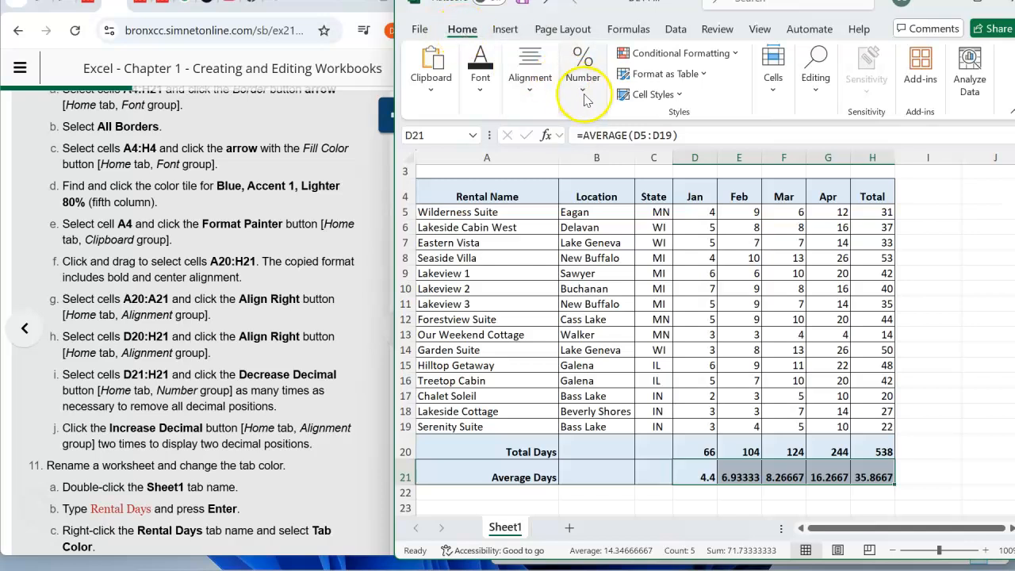
pyautogui.click(529, 93)
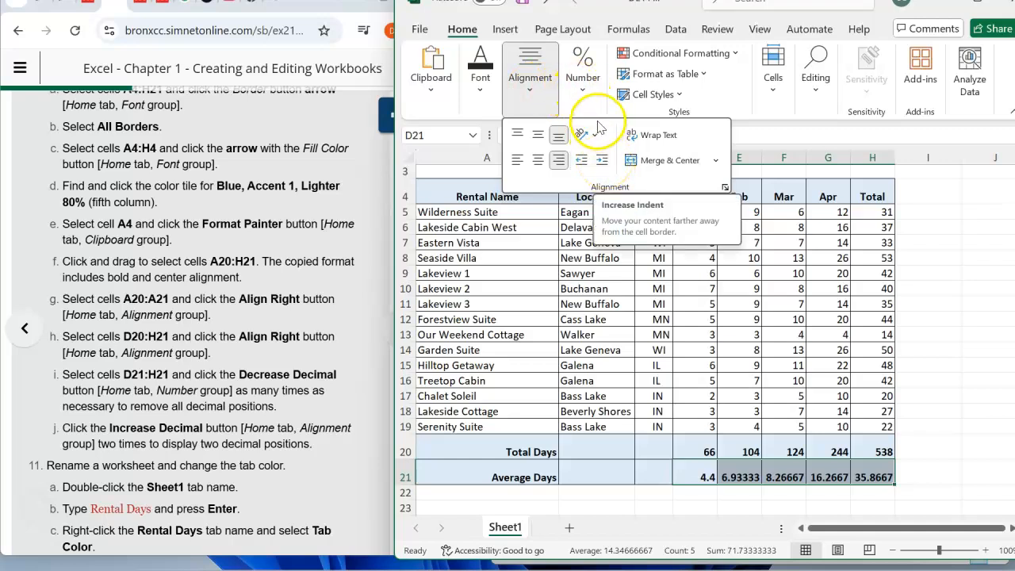
pyautogui.click(581, 93)
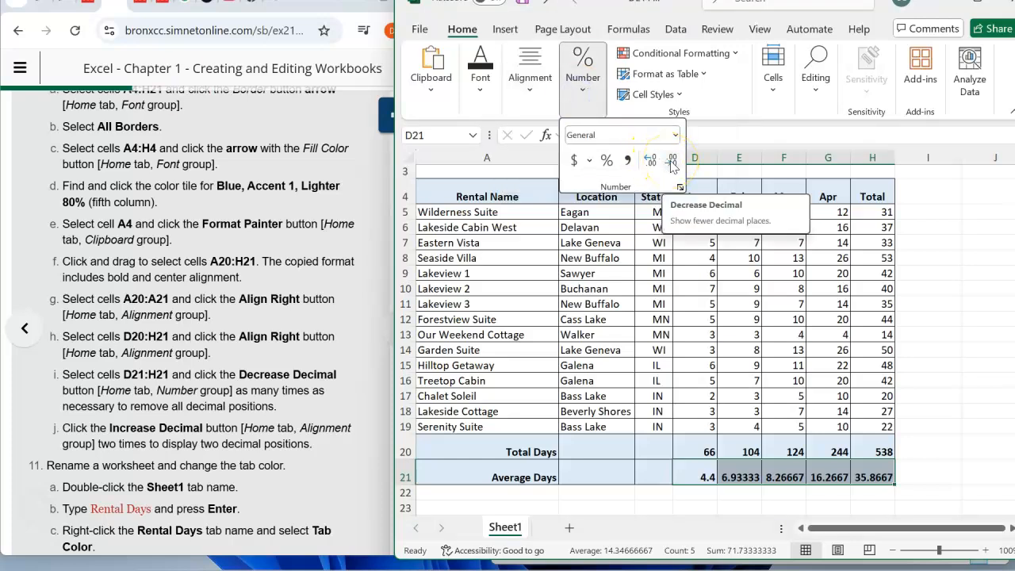
pyautogui.click(671, 162)
pyautogui.click(671, 162)
pyautogui.click(671, 162)
pyautogui.click(671, 162)
pyautogui.click(671, 162)
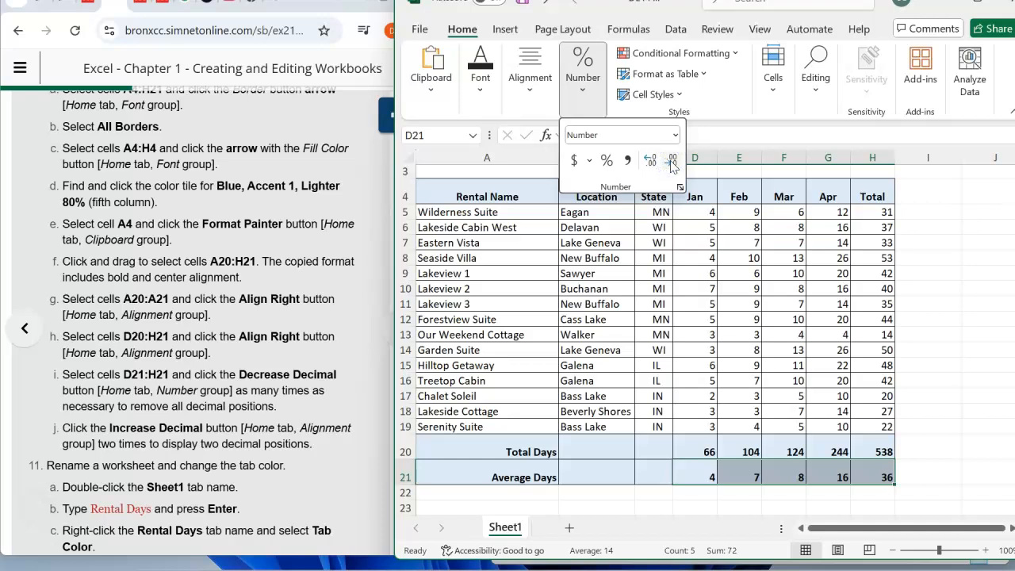
# - Increase the decimals of D21:H21 to two decimal places
pyautogui.click(650, 162)
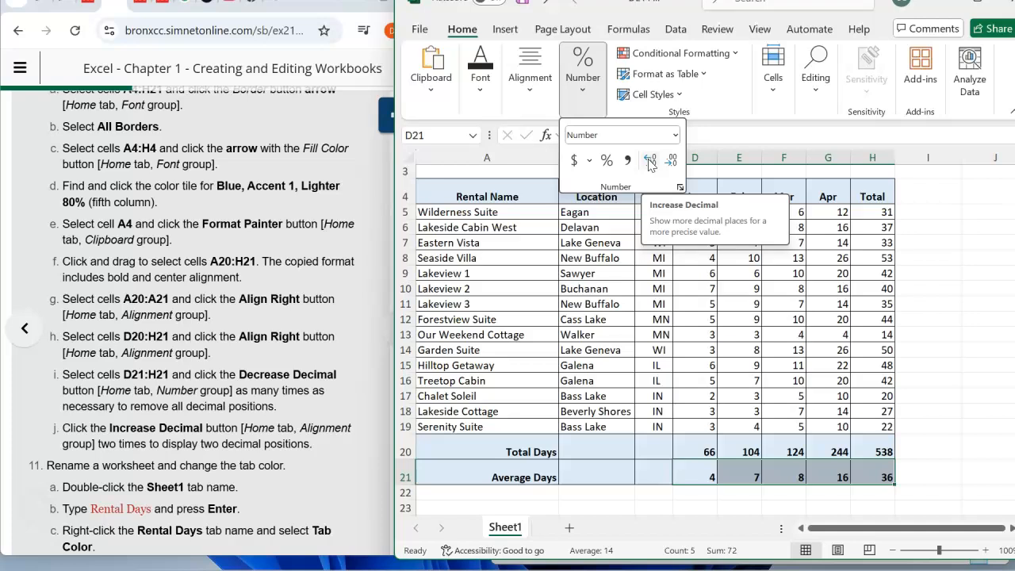
pyautogui.click(649, 162)
pyautogui.click(650, 161)
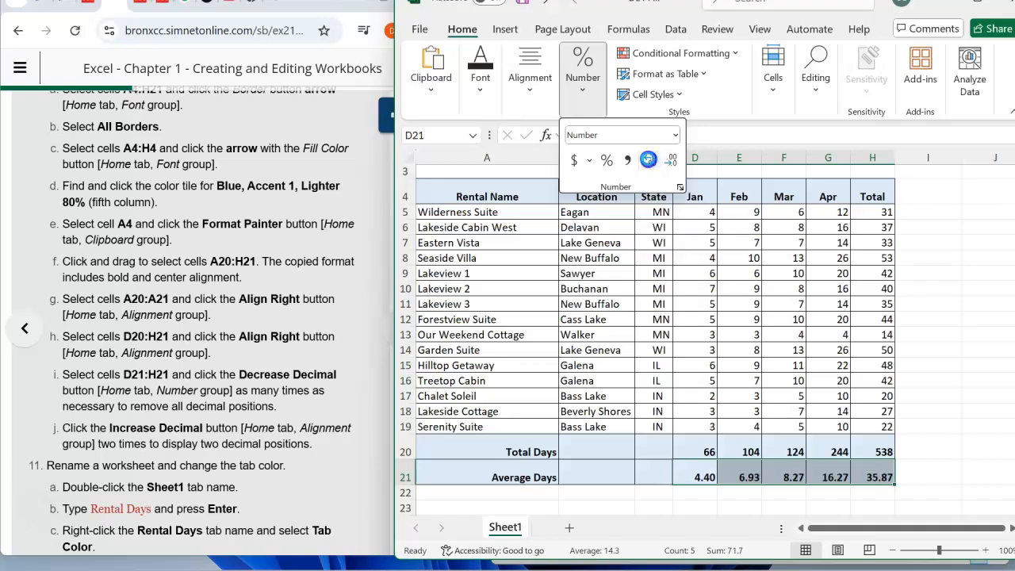
pyautogui.click(89, 445)
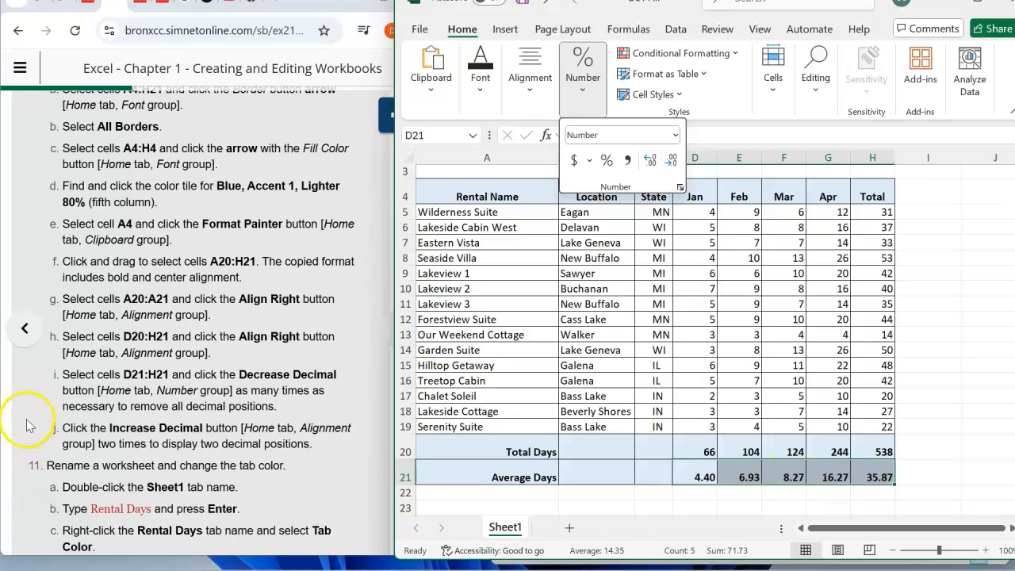
# - Rename the Sheet1 worksheet as Rental Days
pyautogui.scroll(-1, 190, 403)
pyautogui.scroll(-3, 191, 403)
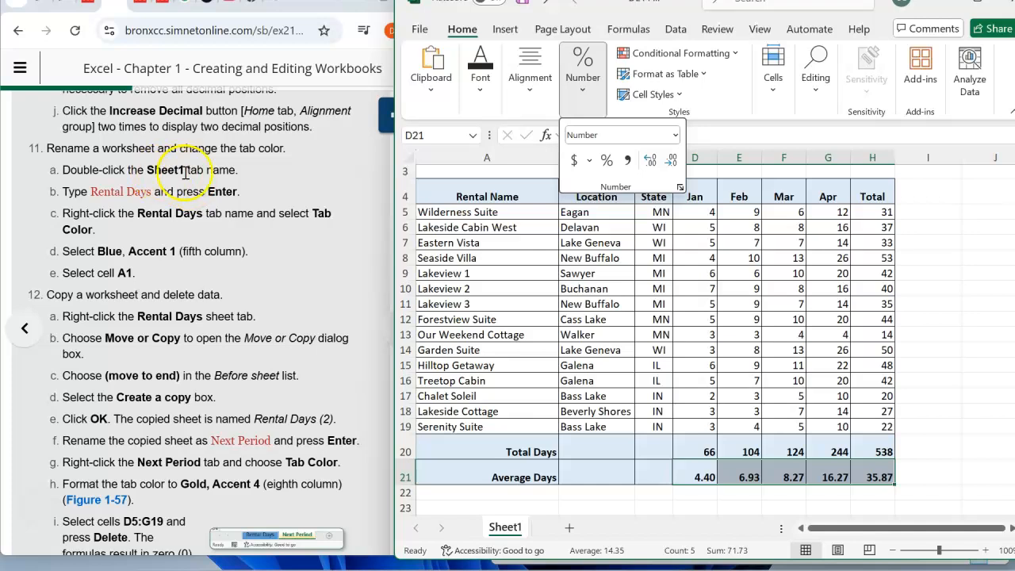
pyautogui.doubleClick(505, 528)
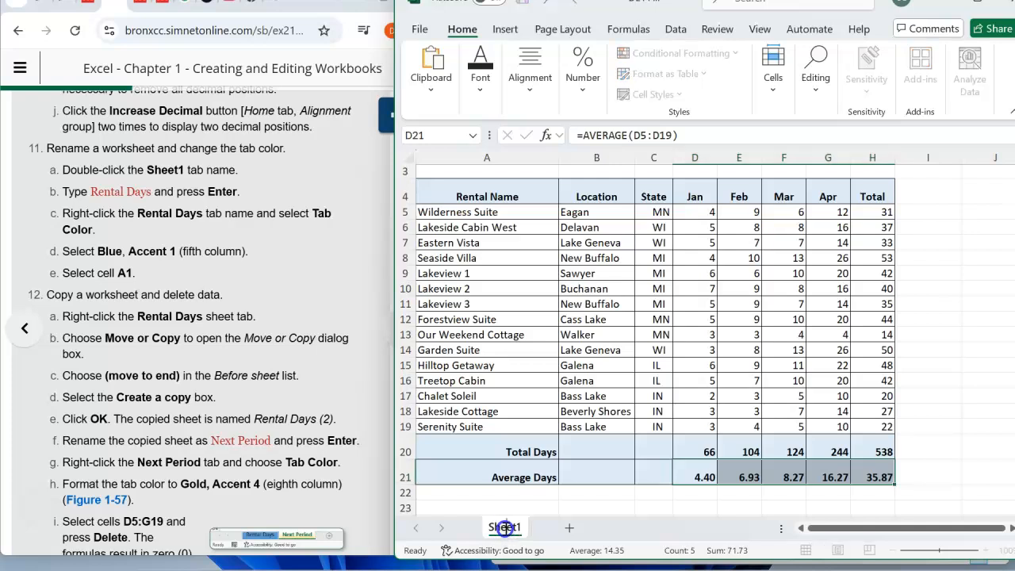
pyautogui.moveTo(517, 527); pyautogui.dragTo(486, 529)
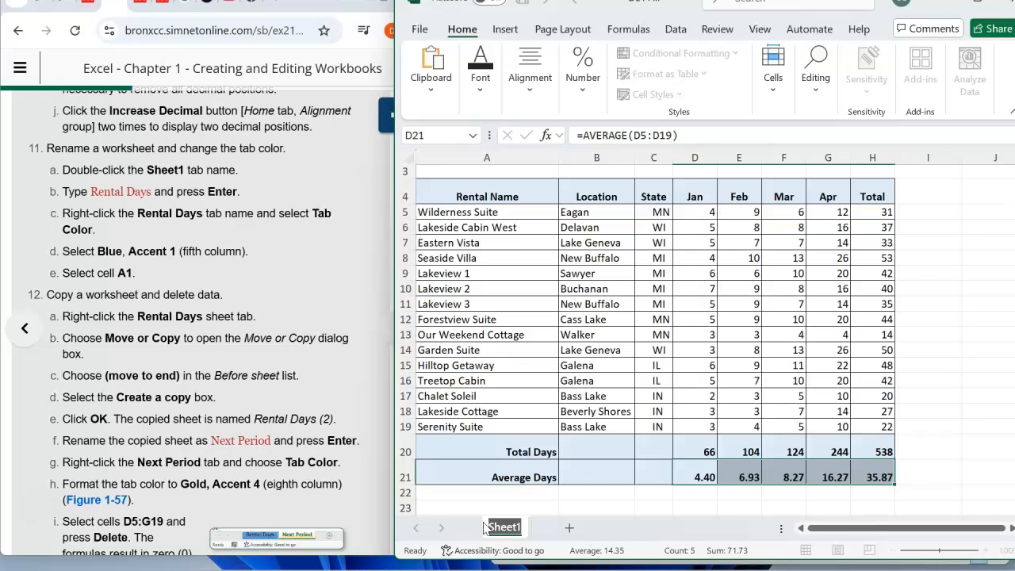
pyautogui.write('Rental Days')
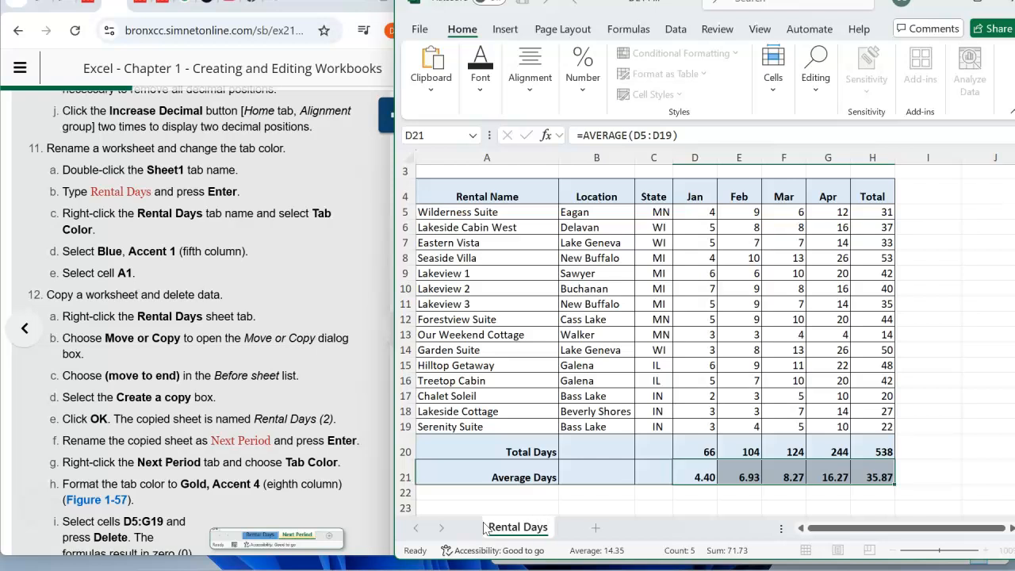
pyautogui.press('Return')
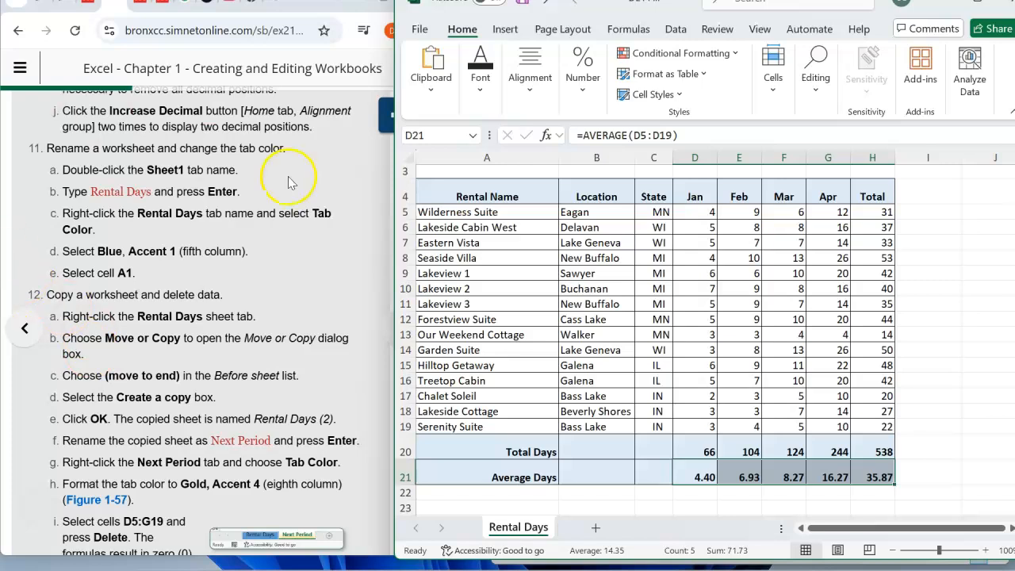
# - Set the Rental Days sheet's tab color to Blue, Accent 1
pyautogui.rightClick(520, 532)
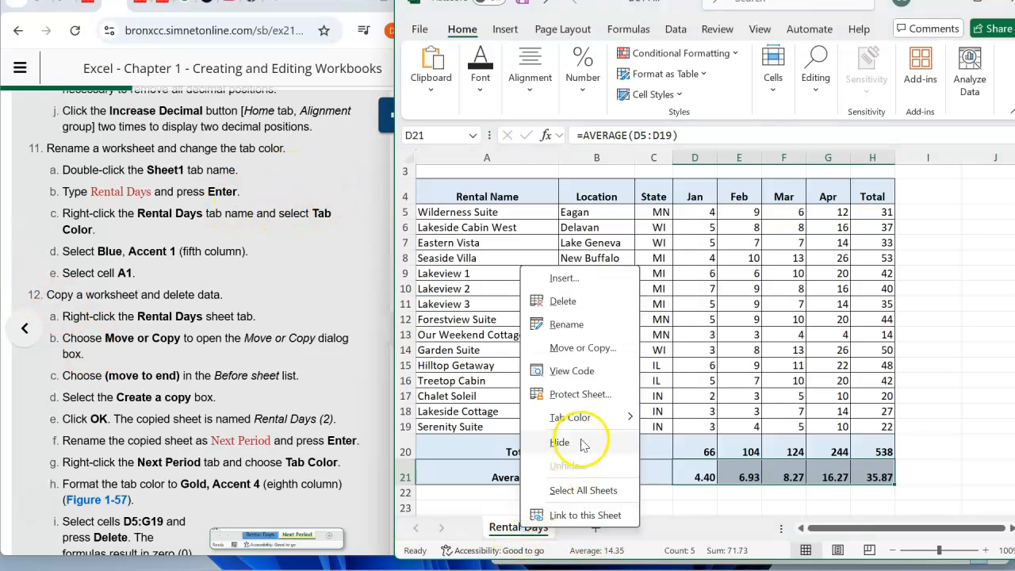
pyautogui.moveTo(607, 419)
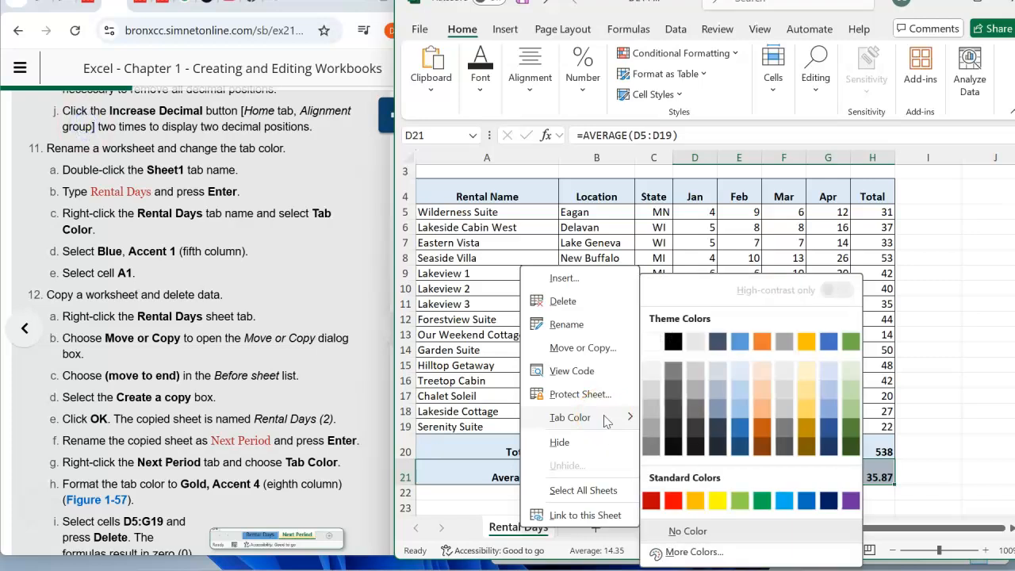
pyautogui.click(738, 342)
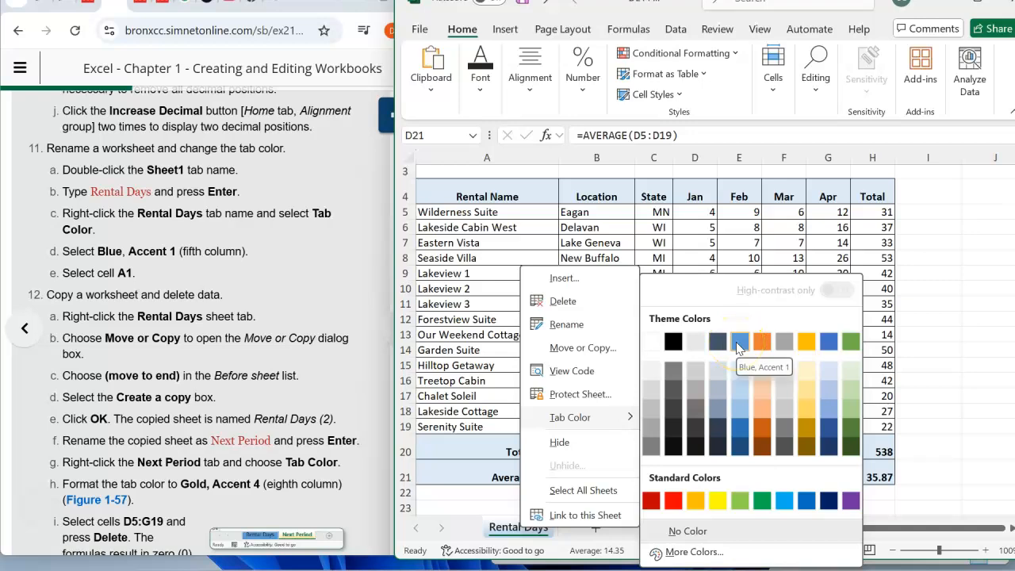
pyautogui.click(739, 343)
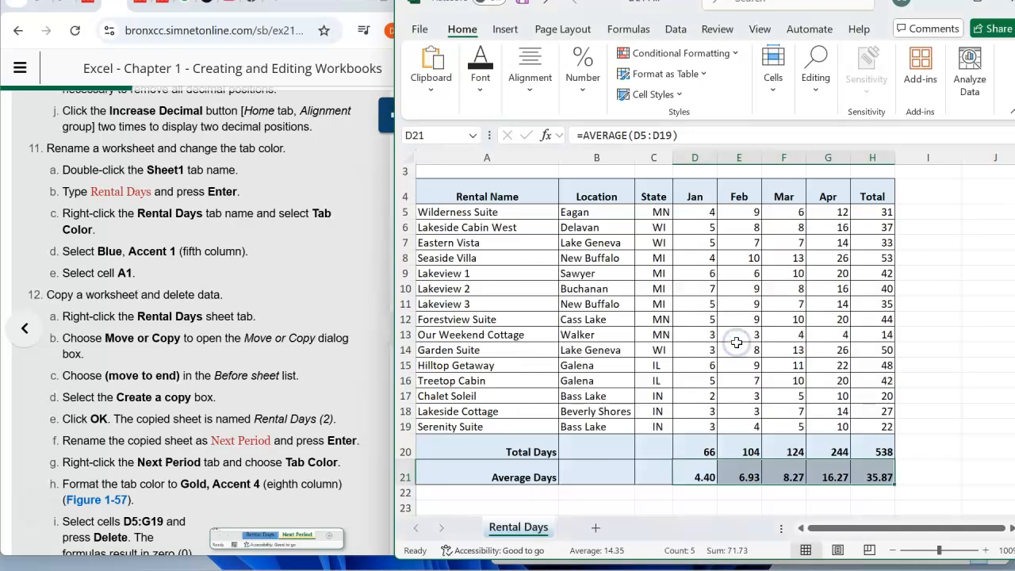
pyautogui.click(532, 533)
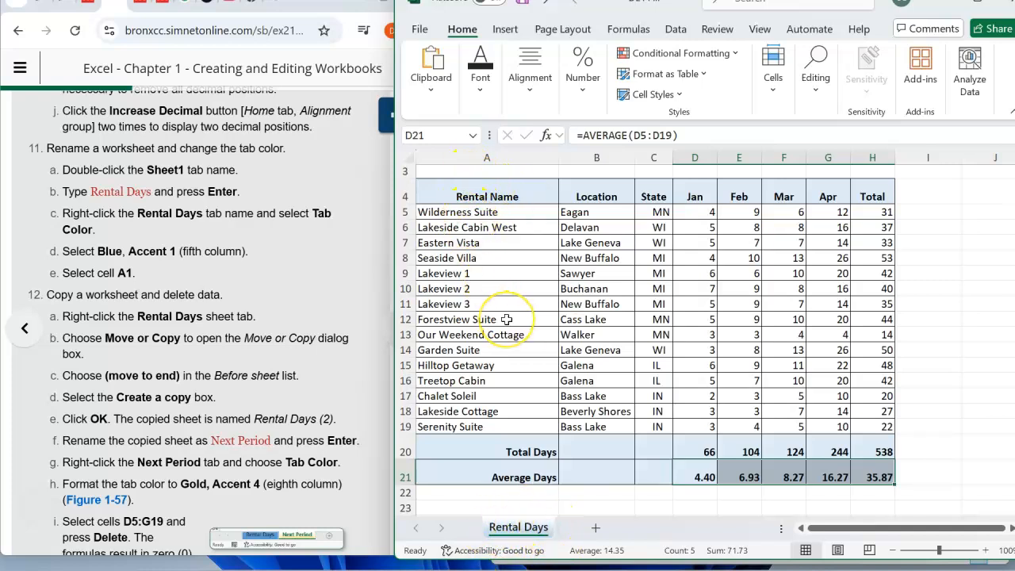
# - Select cell A1 on the Rental Days sheet
pyautogui.scroll(1, 506, 319)
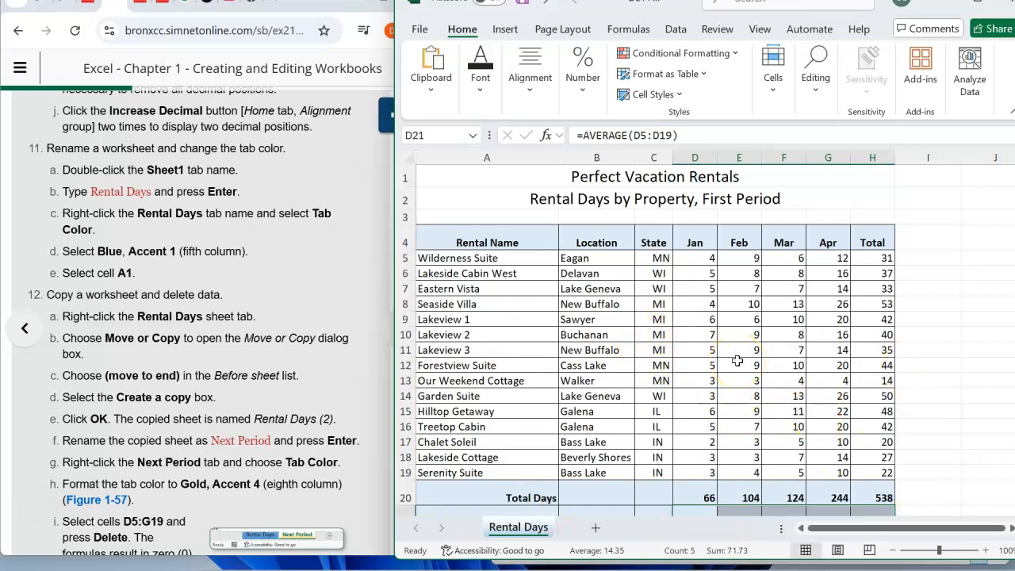
pyautogui.press('Home')
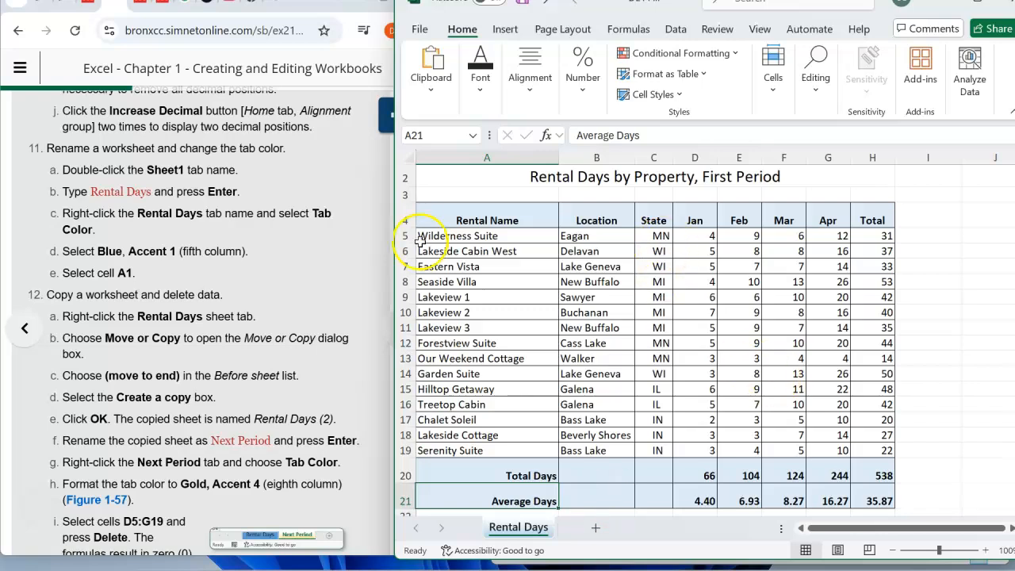
pyautogui.scroll(1, 460, 274)
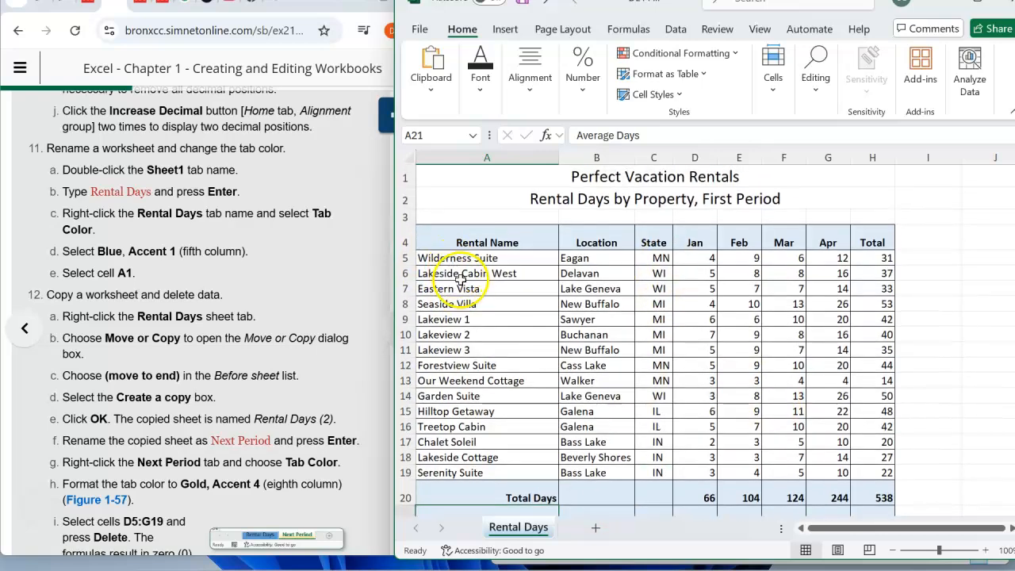
pyautogui.click(481, 179)
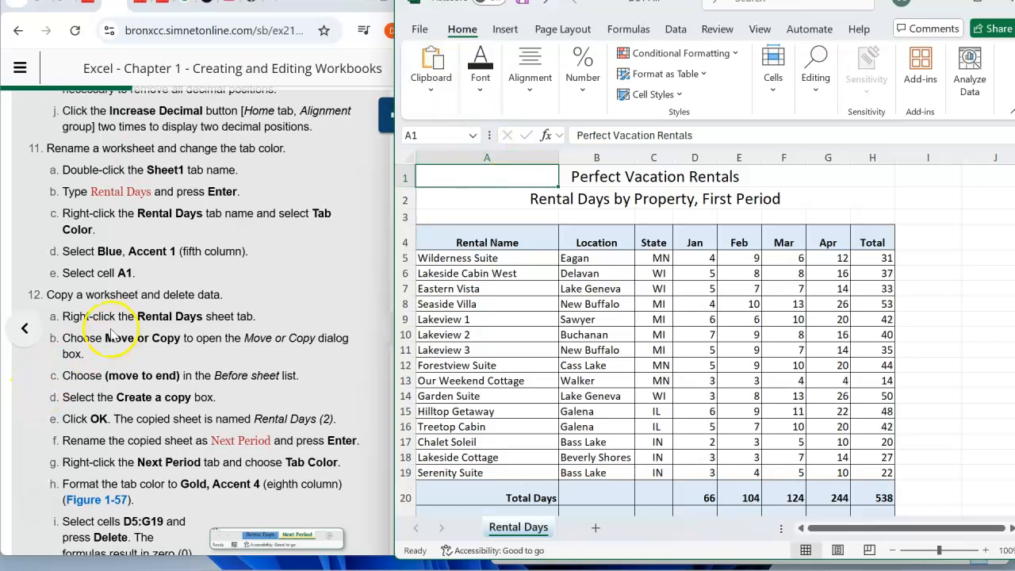
# - Create a copy of the Rental Days sheet in the same workbook, placed at the end
pyautogui.scroll(-4, 125, 322)
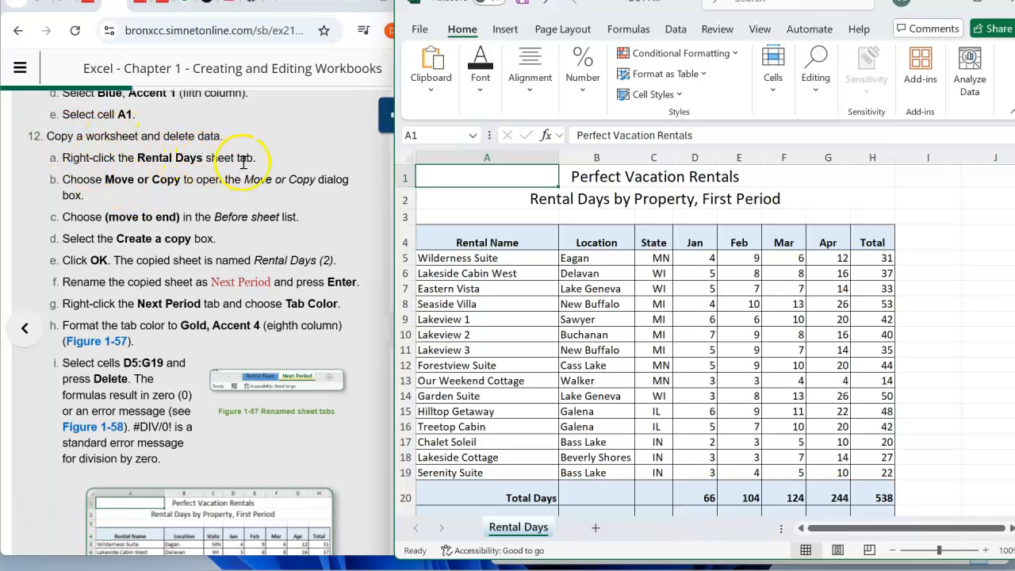
pyautogui.rightClick(532, 533)
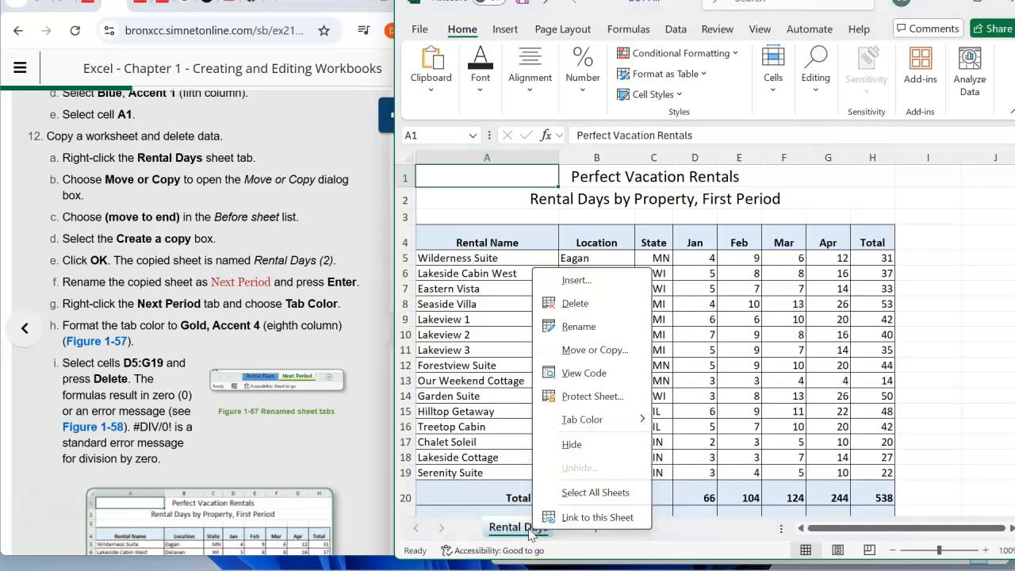
pyautogui.click(583, 350)
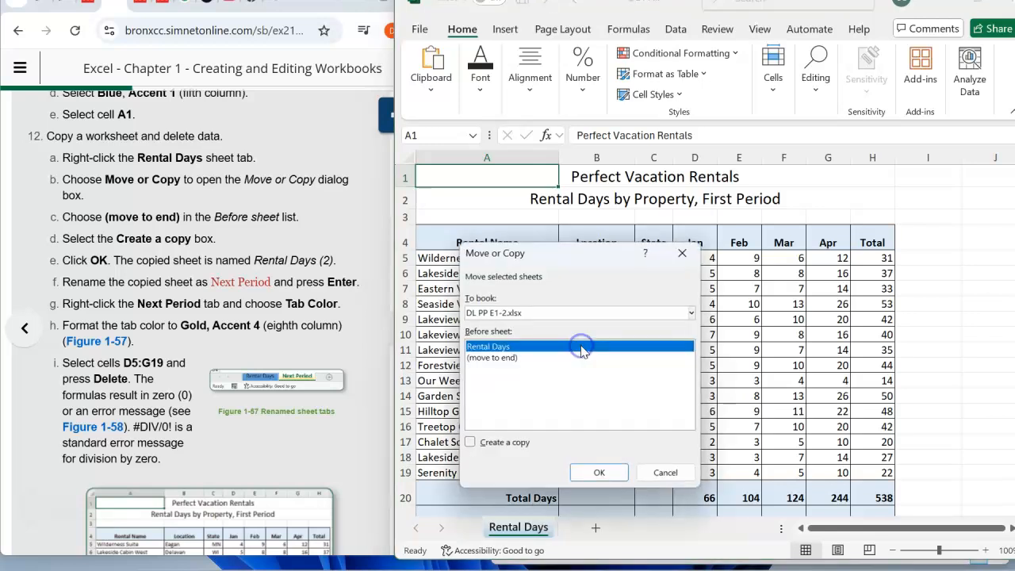
pyautogui.click(496, 359)
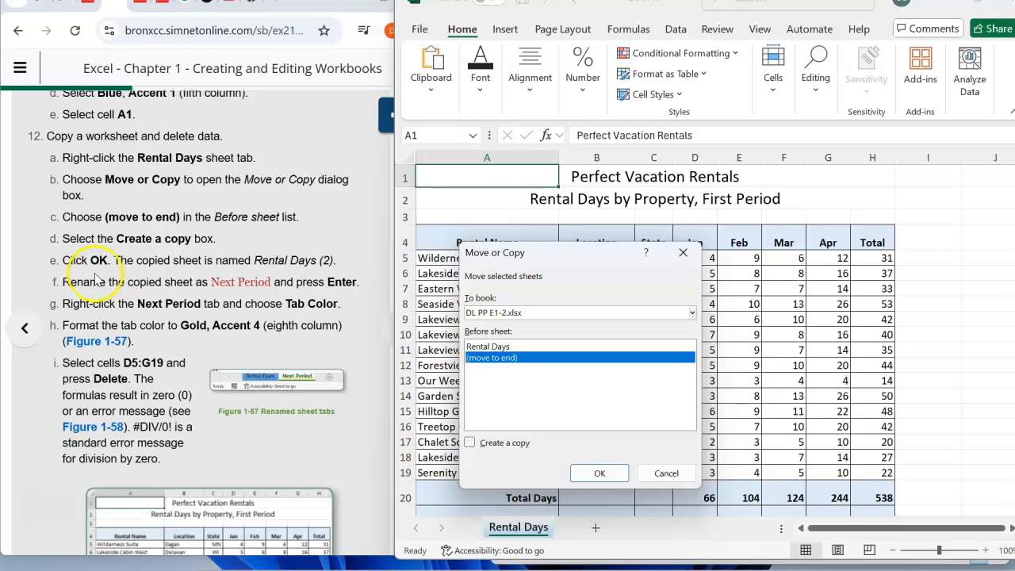
pyautogui.click(471, 443)
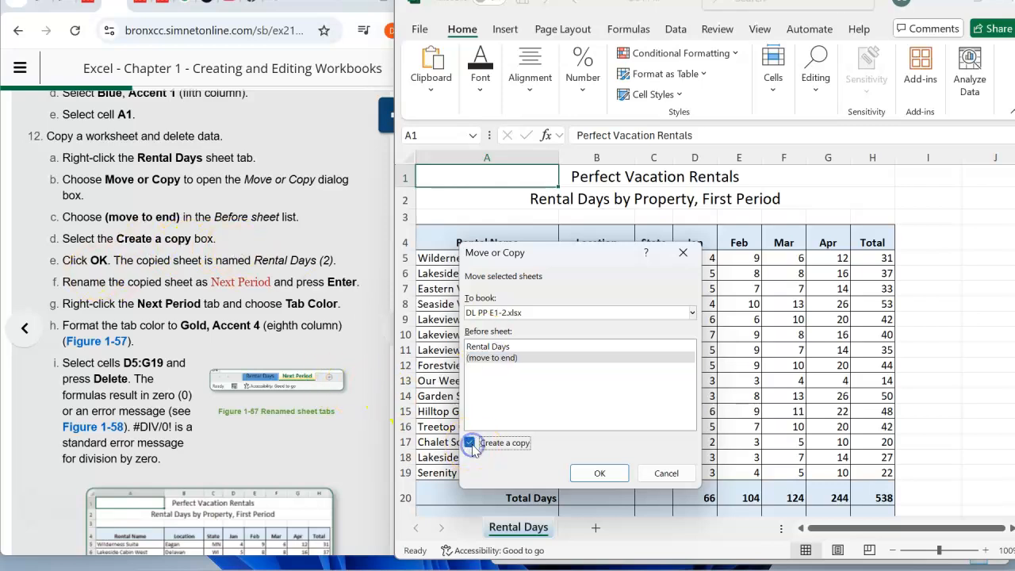
pyautogui.click(611, 476)
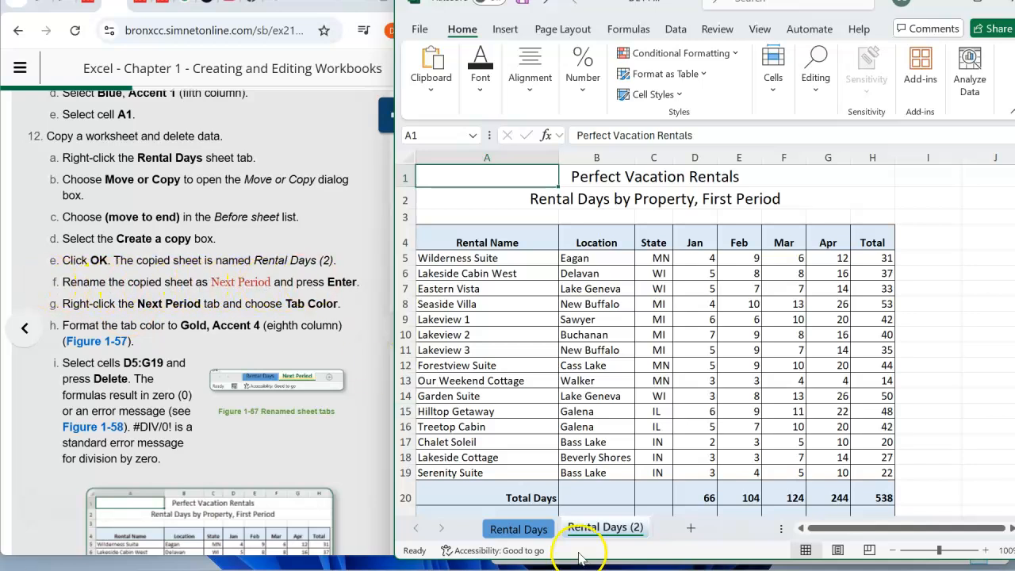
# - Rename the copied sheet, Rental Days (2), as Next Period
pyautogui.doubleClick(595, 529)
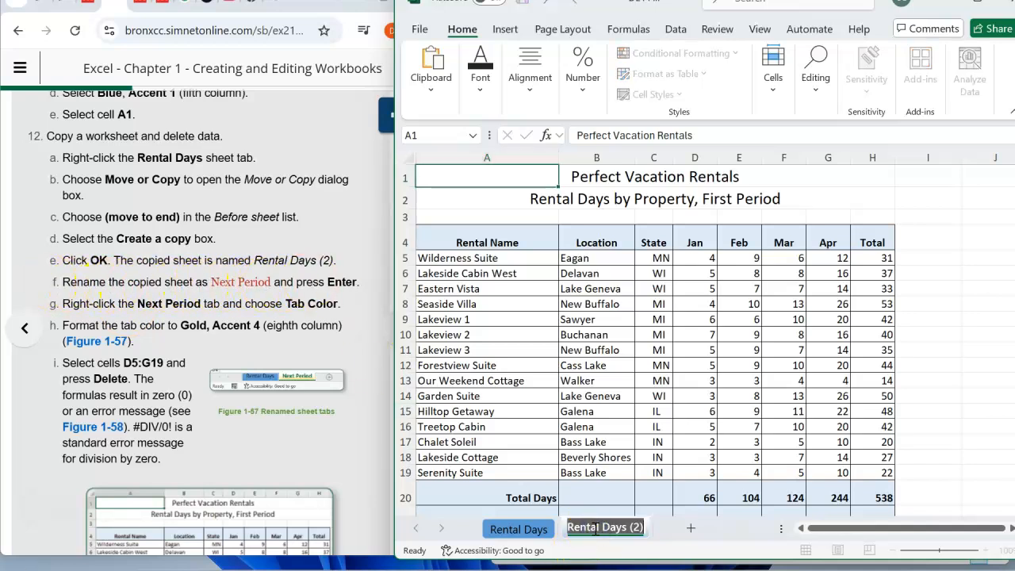
pyautogui.press('BackSpace')
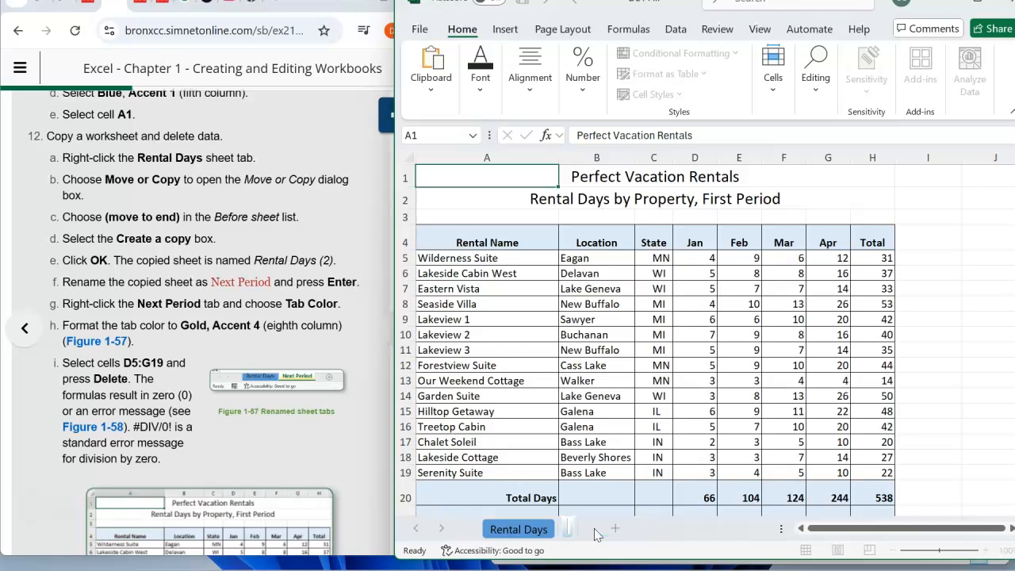
pyautogui.write('Nex')
pyautogui.click(597, 529)
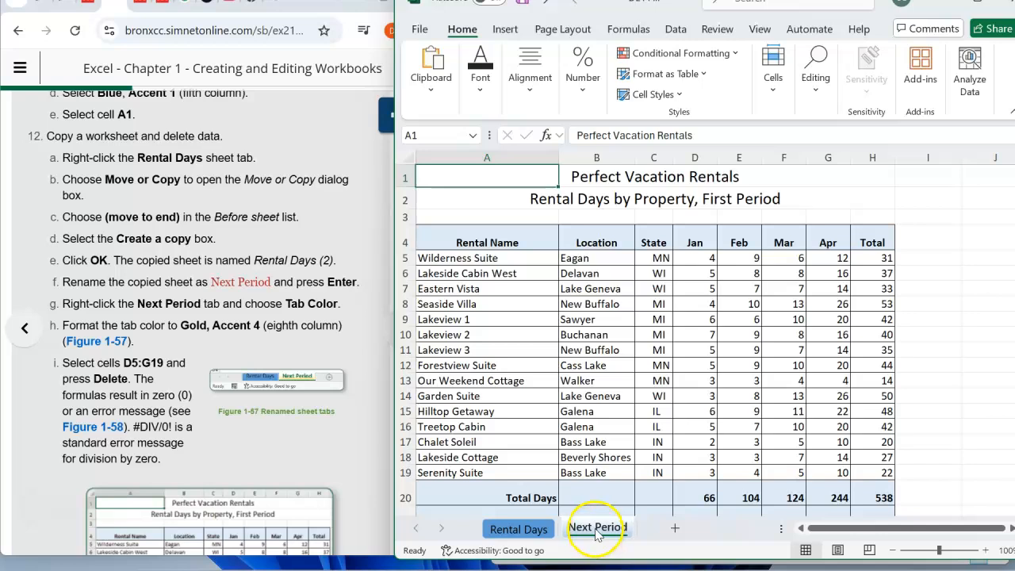
# - Set the Next Period sheet's tab color to Gold, Accent 4
pyautogui.rightClick(597, 530)
pyautogui.click(646, 420)
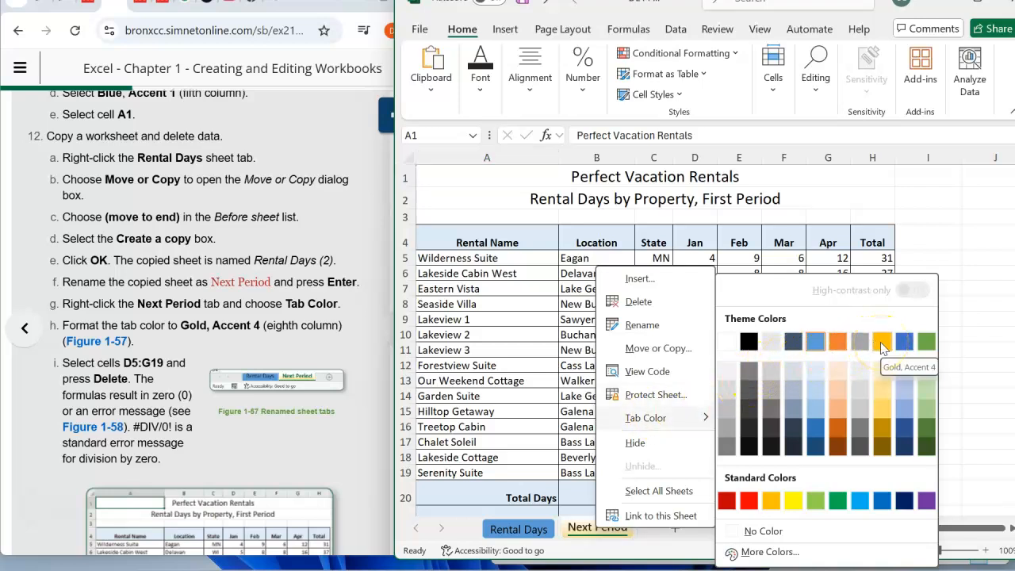
pyautogui.click(880, 342)
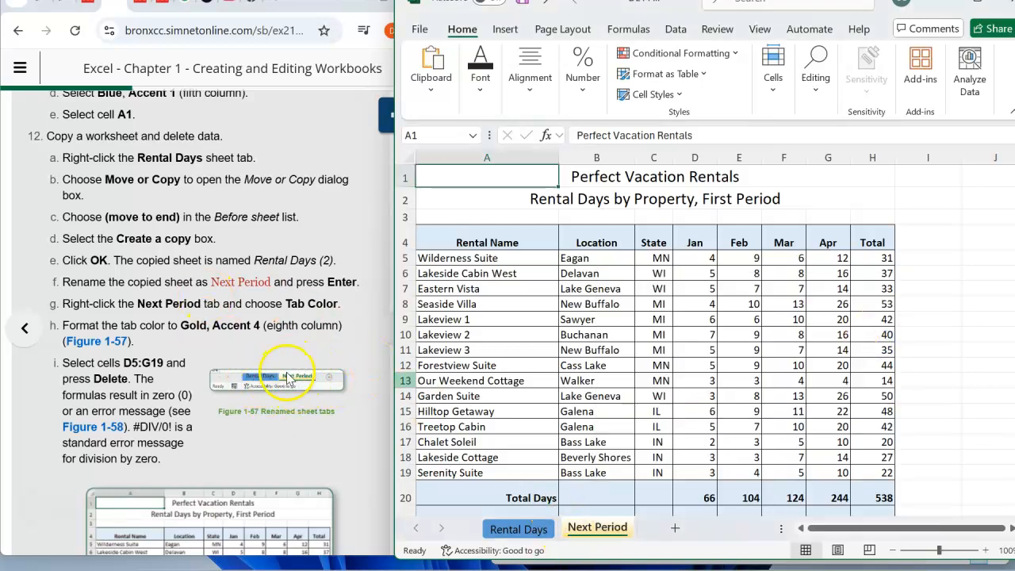
# - Delete the monthly rental data in cells D5:G19 on the Next Period sheet
pyautogui.scroll(-1, 103, 343)
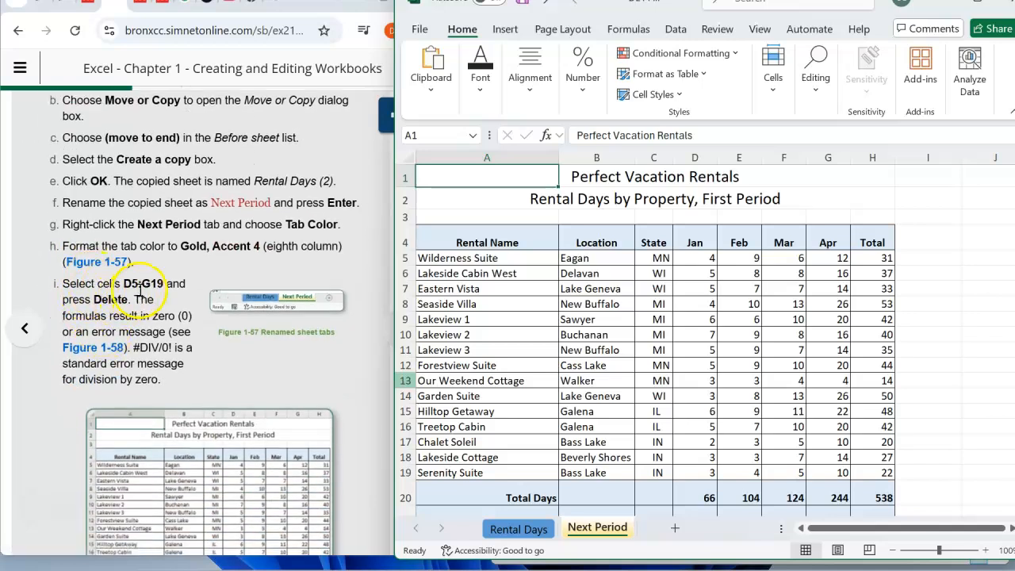
pyautogui.click(603, 529)
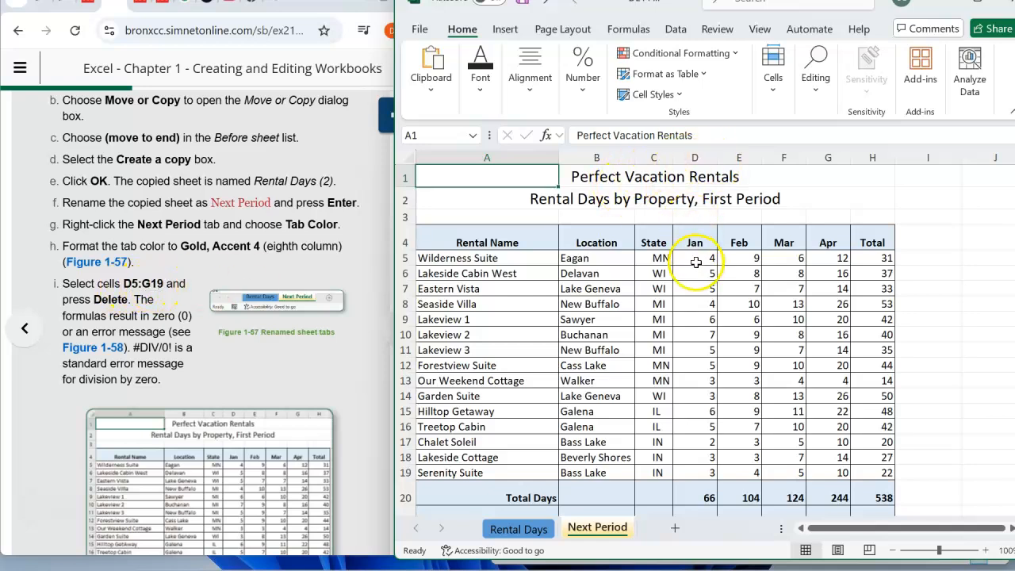
pyautogui.moveTo(695, 264); pyautogui.dragTo(837, 475)
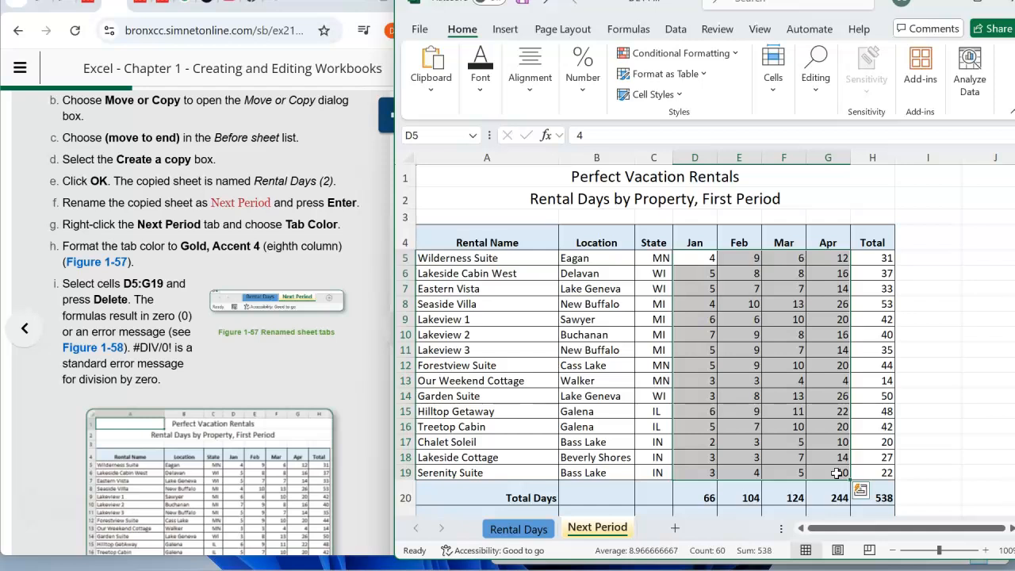
pyautogui.press('Delete')
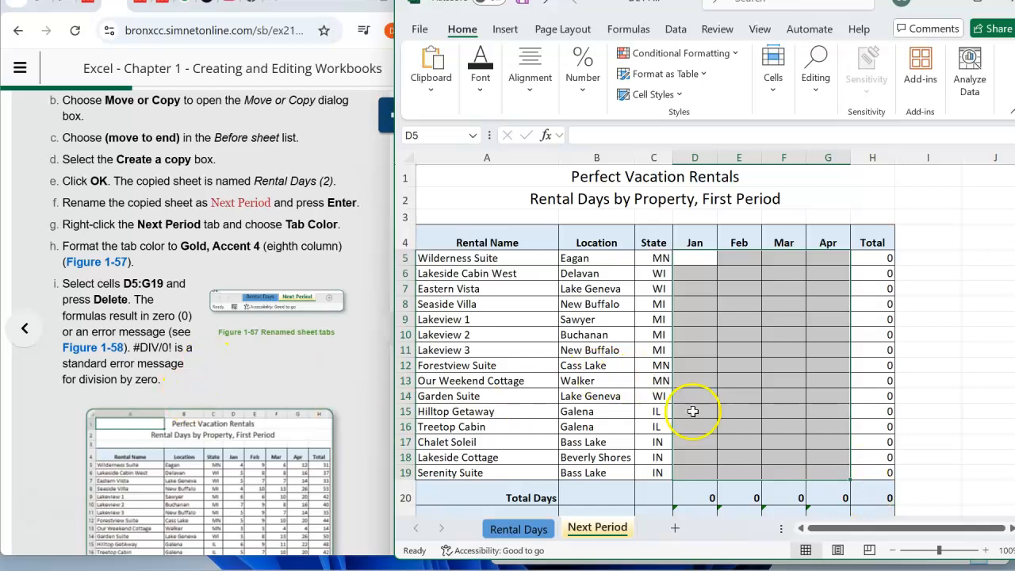
# - Compare the Rental Days and Next Period sheets with the completed worksheets in Figure 1-58 of the instructions
pyautogui.scroll(-2, 691, 408)
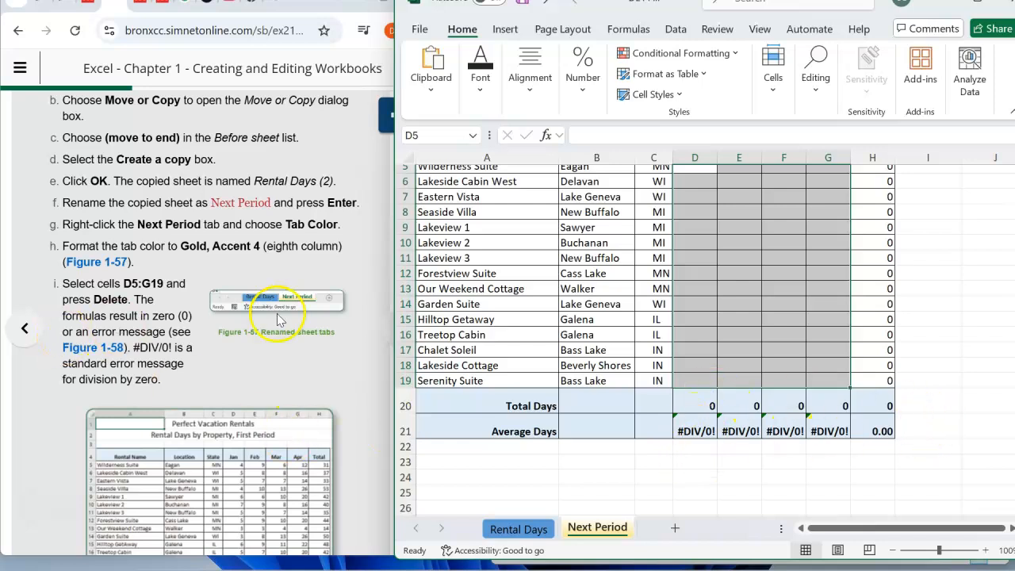
pyautogui.scroll(-3, 278, 320)
pyautogui.scroll(-1, 251, 393)
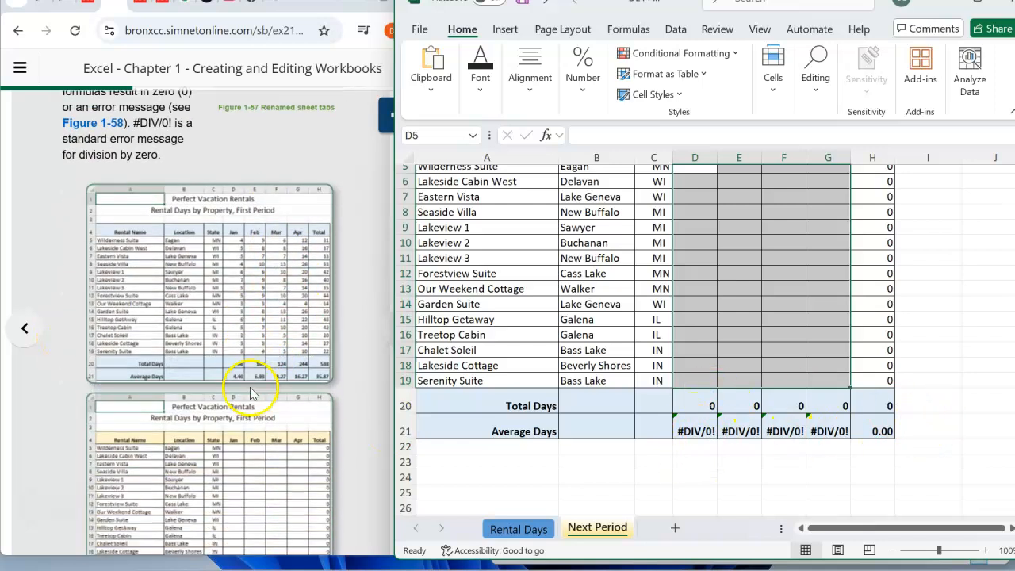
pyautogui.scroll(-1, 251, 393)
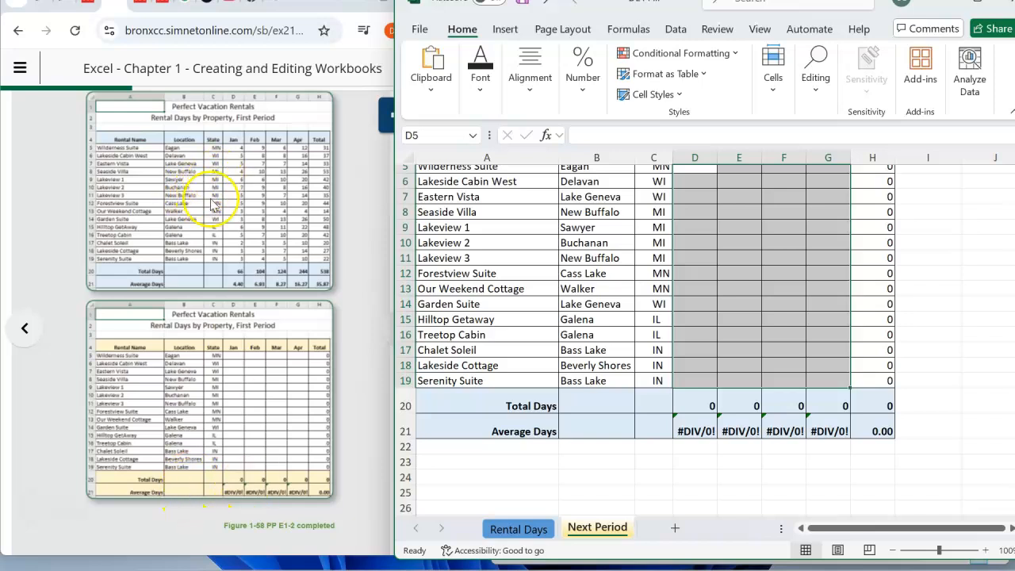
pyautogui.click(519, 527)
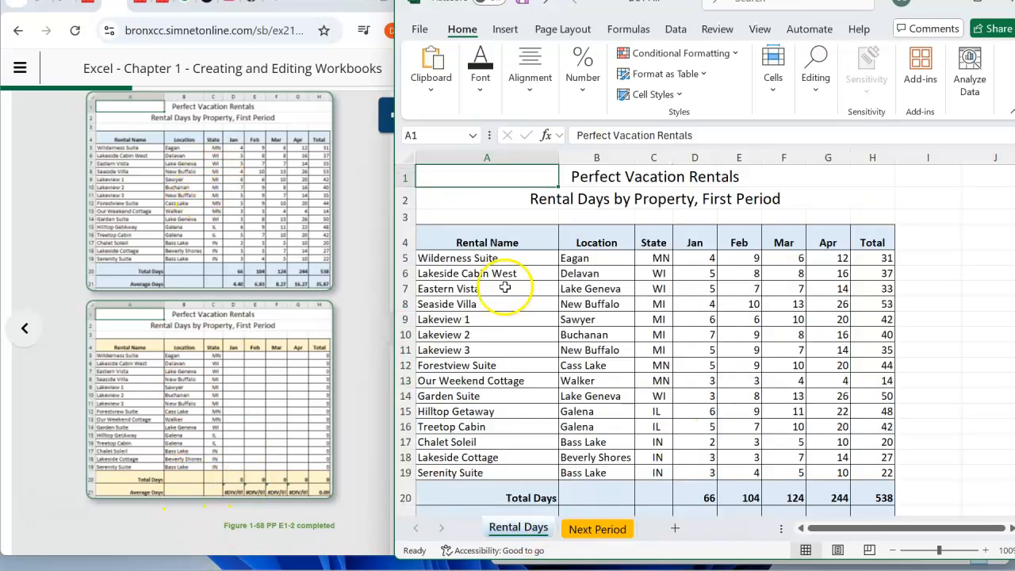
pyautogui.scroll(-1, 757, 484)
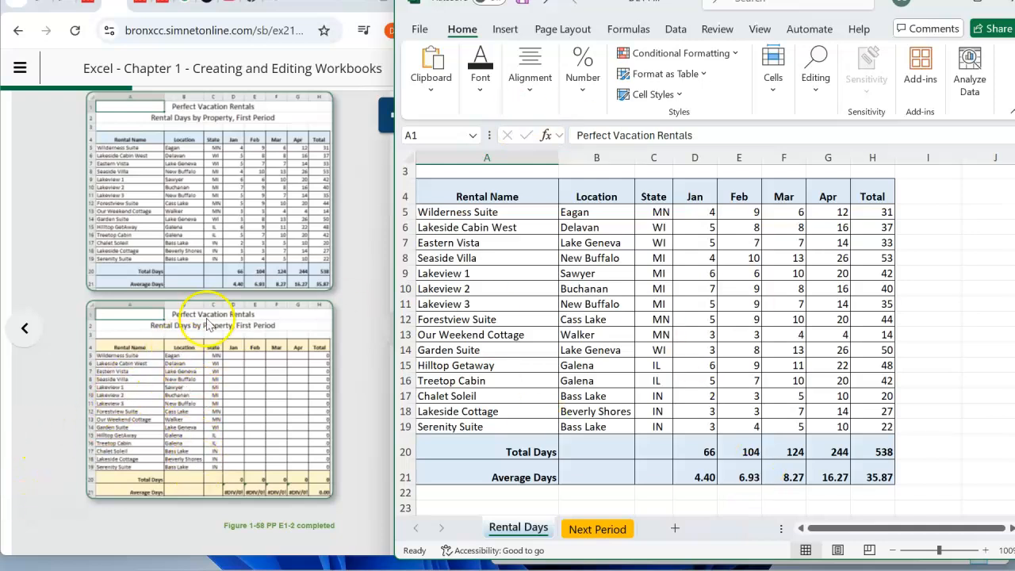
pyautogui.click(593, 529)
pyautogui.scroll(1, 639, 363)
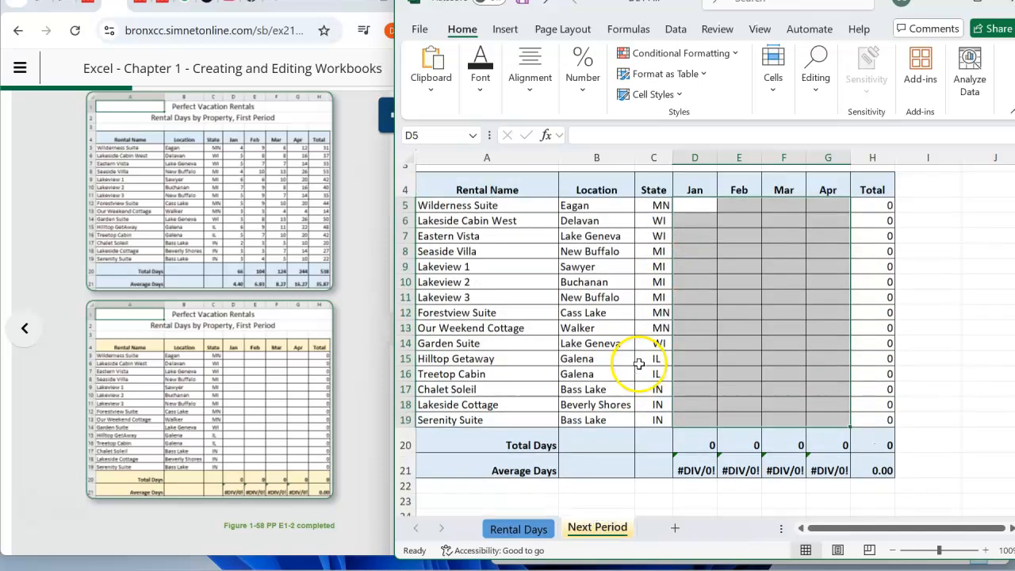
# - Fill the header row cells A4:H4 on the Next Period sheet with Gold, Accent 4, Lighter 80%
pyautogui.scroll(3, 208, 428)
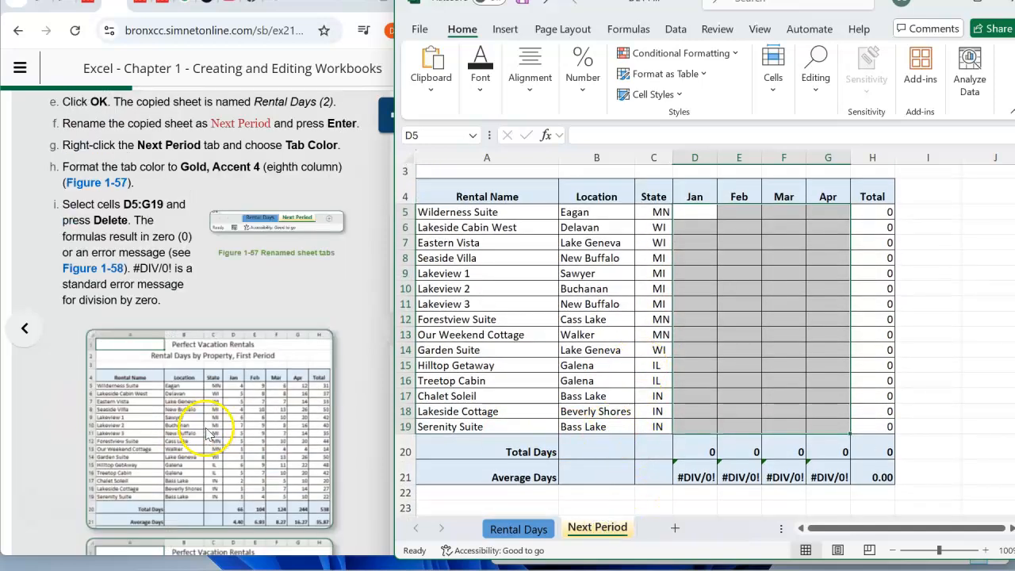
pyautogui.scroll(4, 214, 226)
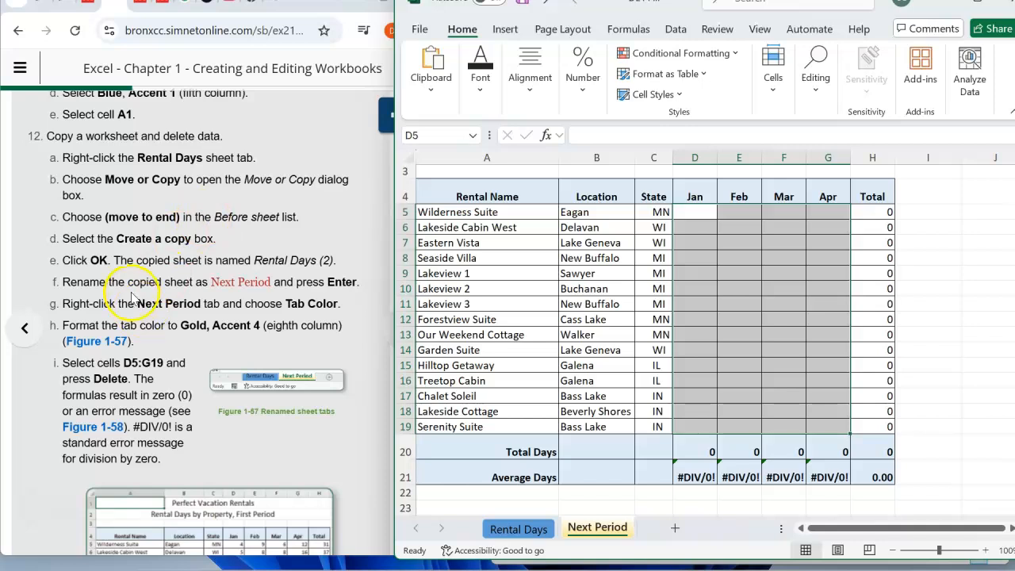
pyautogui.scroll(-2, 135, 369)
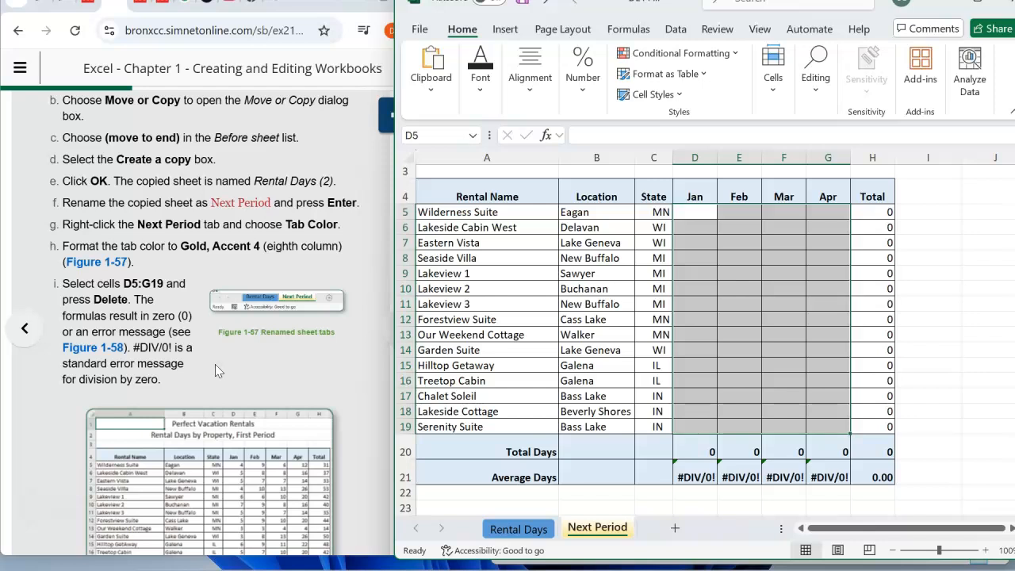
pyautogui.scroll(-5, 215, 365)
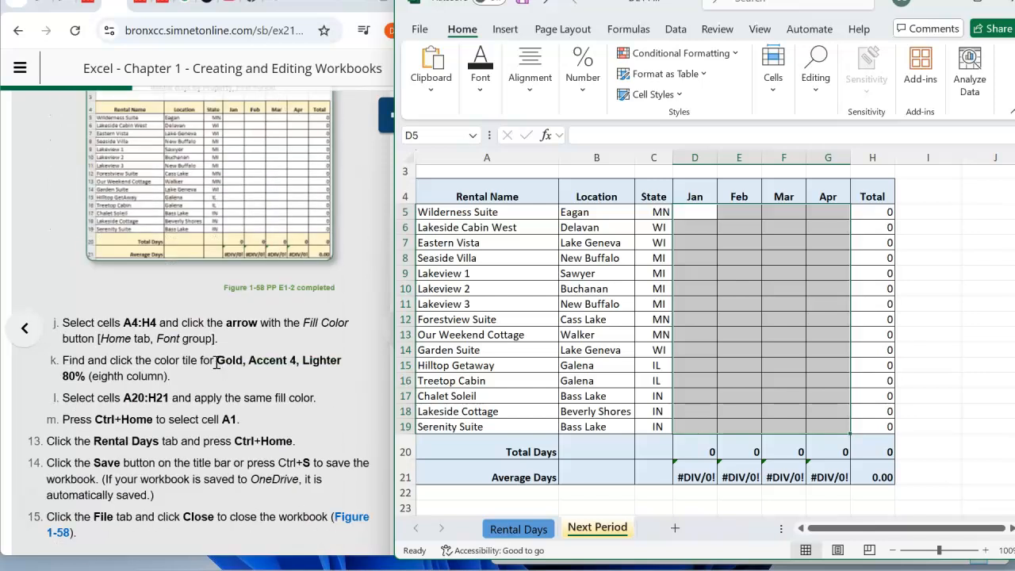
pyautogui.scroll(-1, 215, 362)
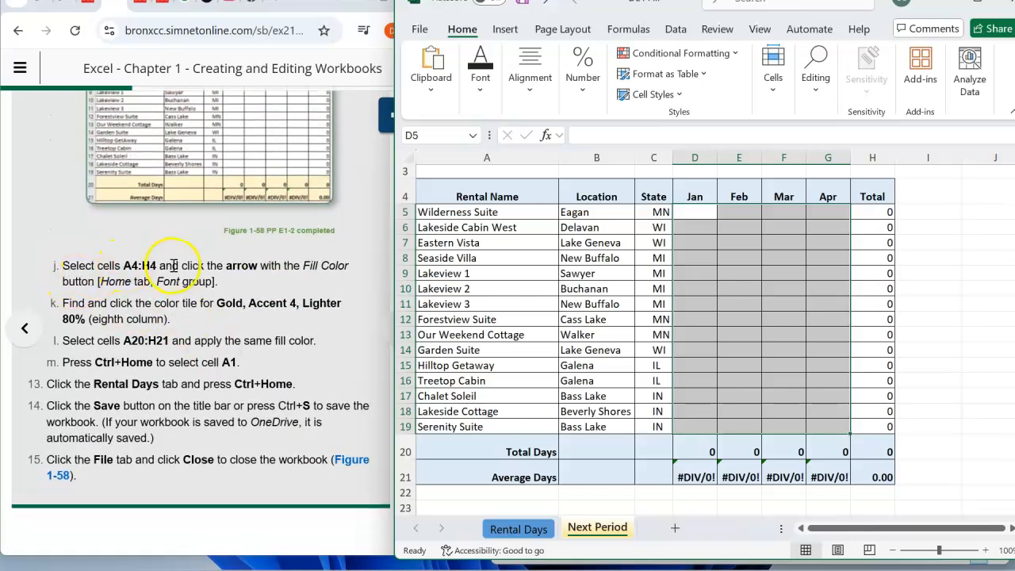
pyautogui.click(469, 191)
pyautogui.moveTo(469, 191); pyautogui.dragTo(866, 202)
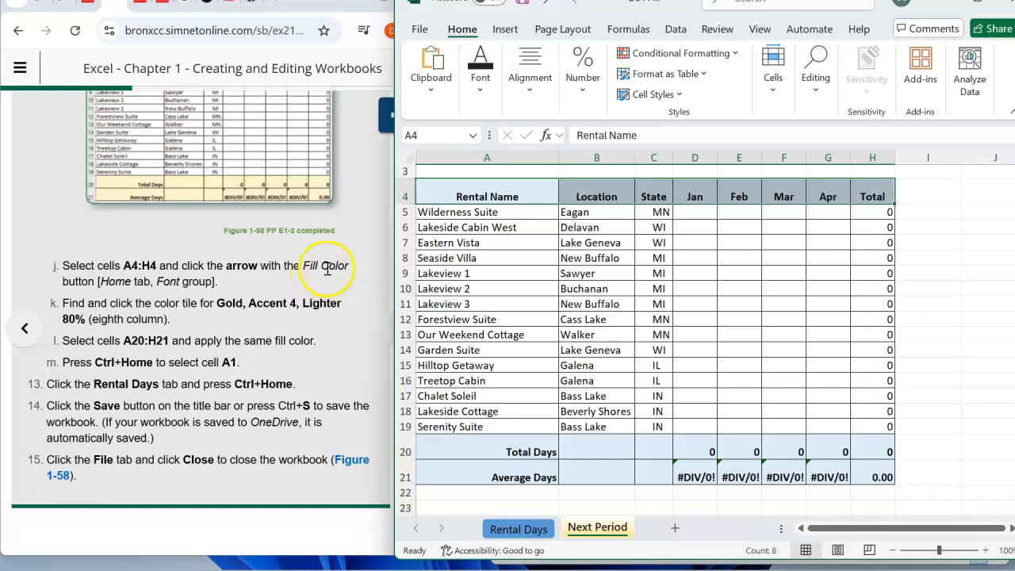
pyautogui.click(481, 90)
pyautogui.click(599, 161)
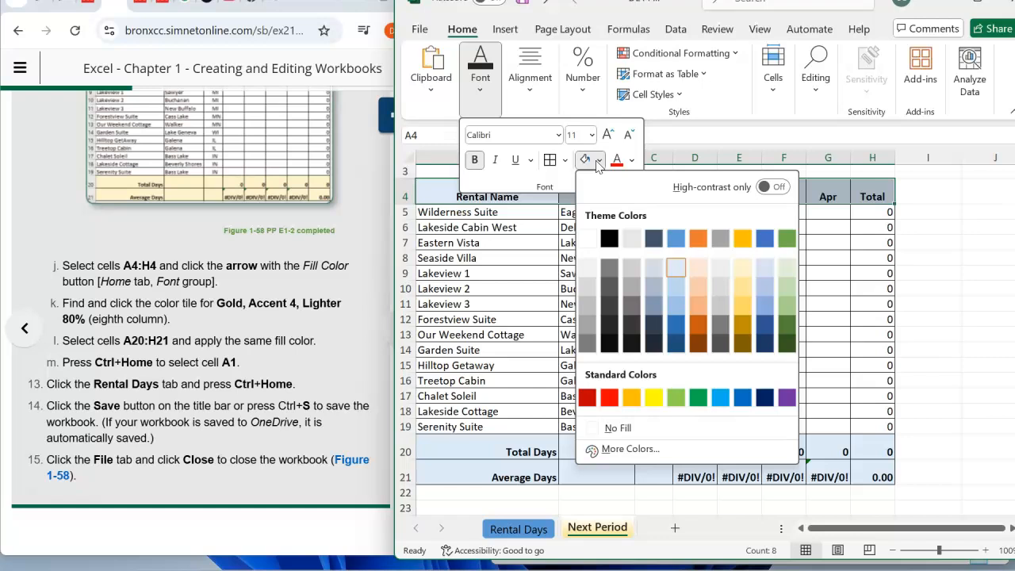
pyautogui.click(742, 270)
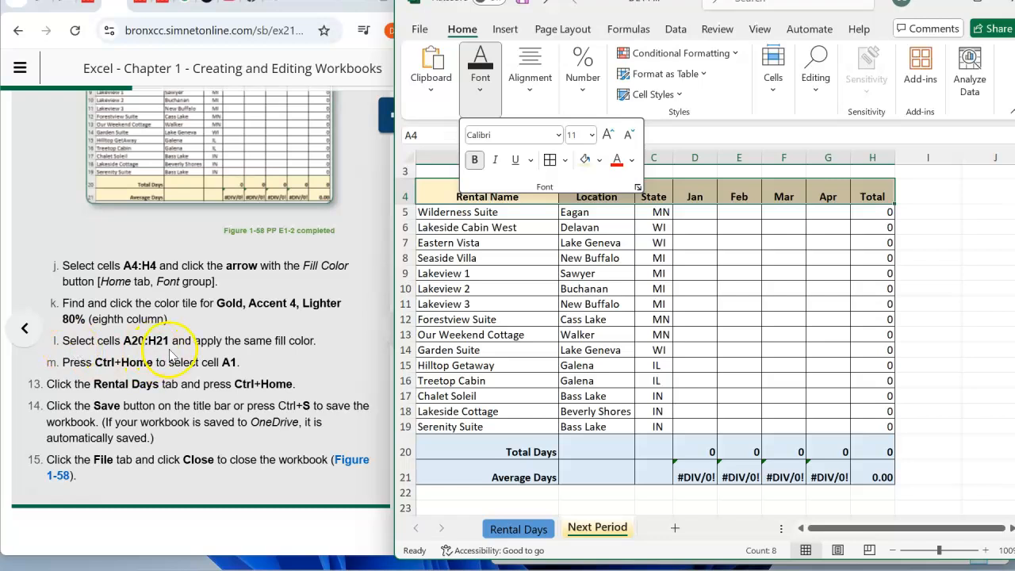
# - Fill the Total Days and Average Days rows, cells A20:H21, with Gold, Accent 4, Lighter 80%
pyautogui.click(476, 428)
pyautogui.moveTo(484, 451); pyautogui.dragTo(868, 479)
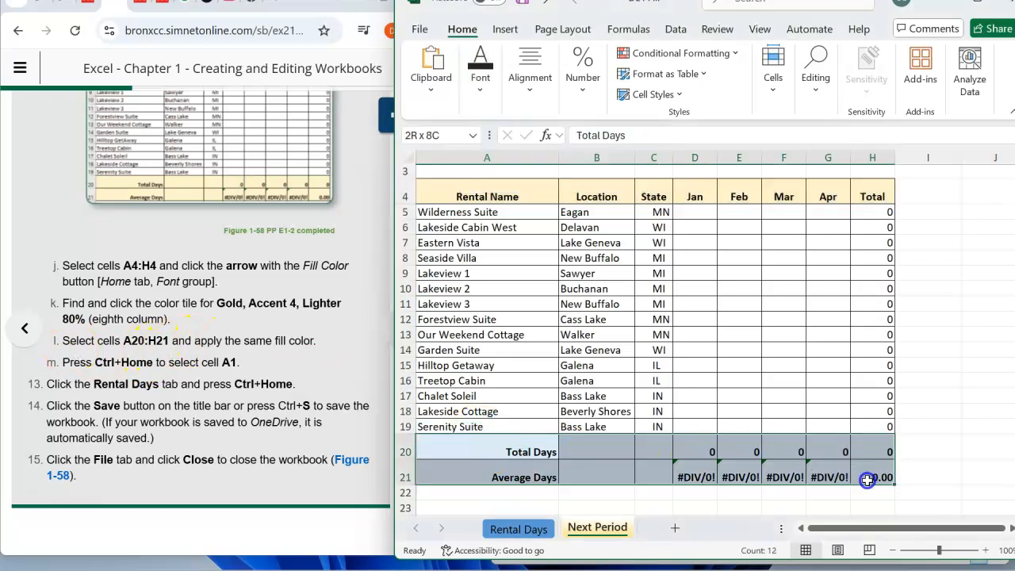
pyautogui.click(479, 76)
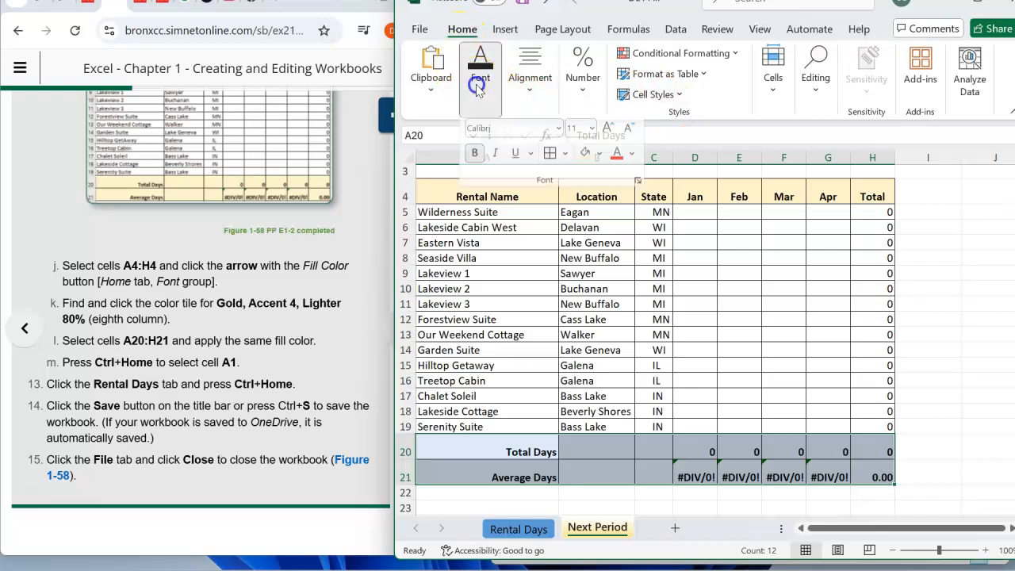
pyautogui.click(601, 161)
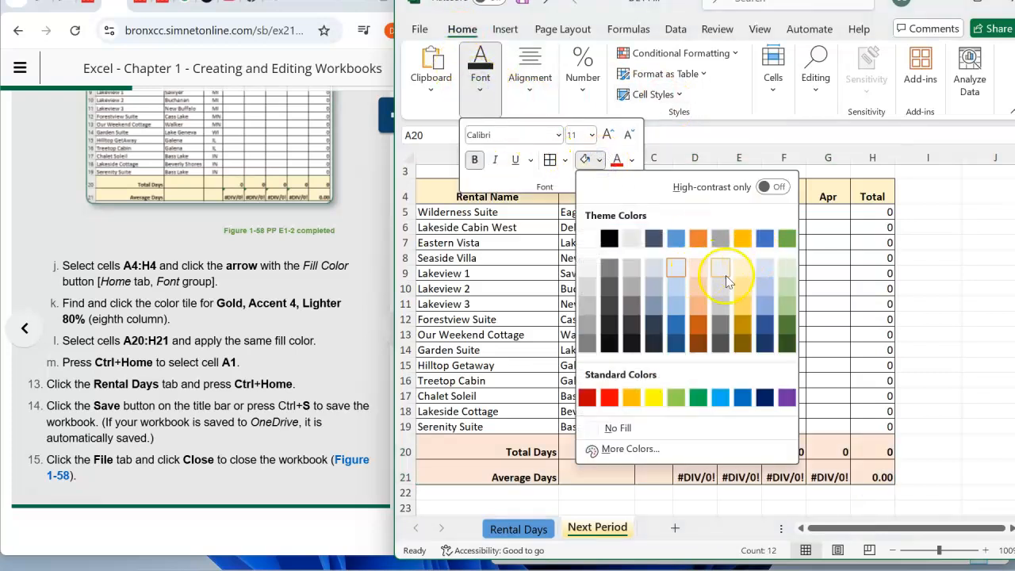
pyautogui.click(746, 274)
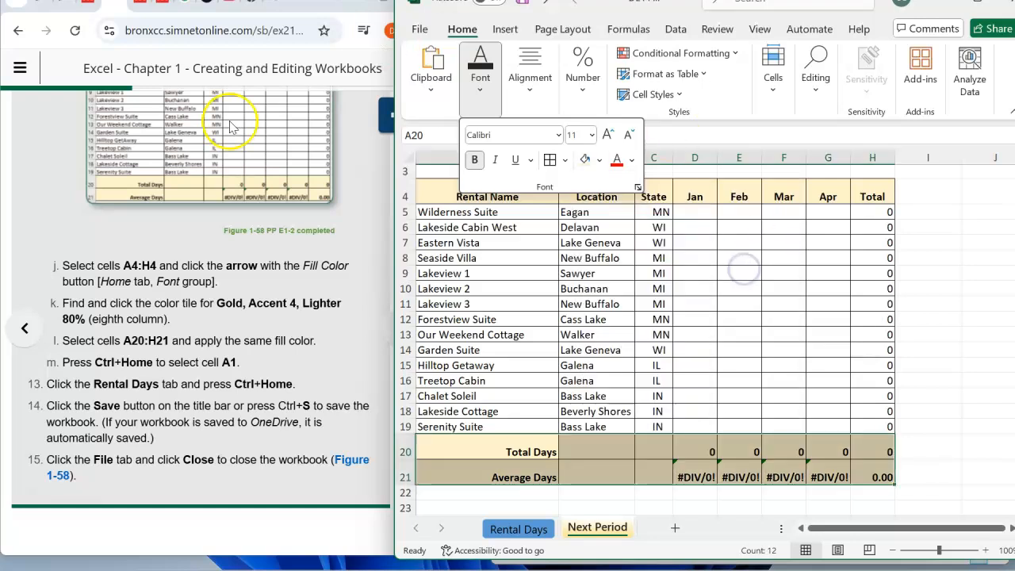
pyautogui.click(226, 338)
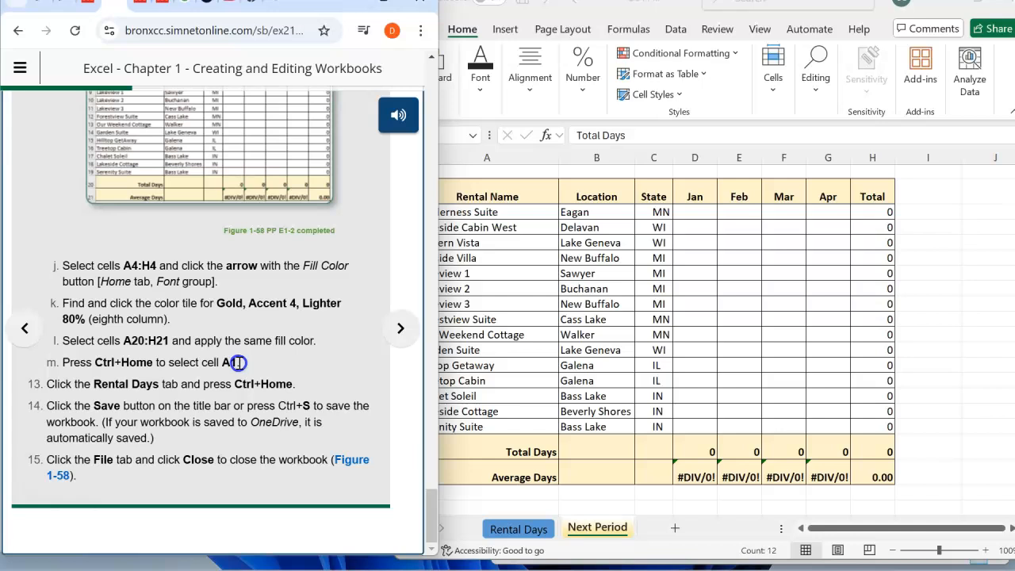
pyautogui.hotkey('ctrl', 'Home')
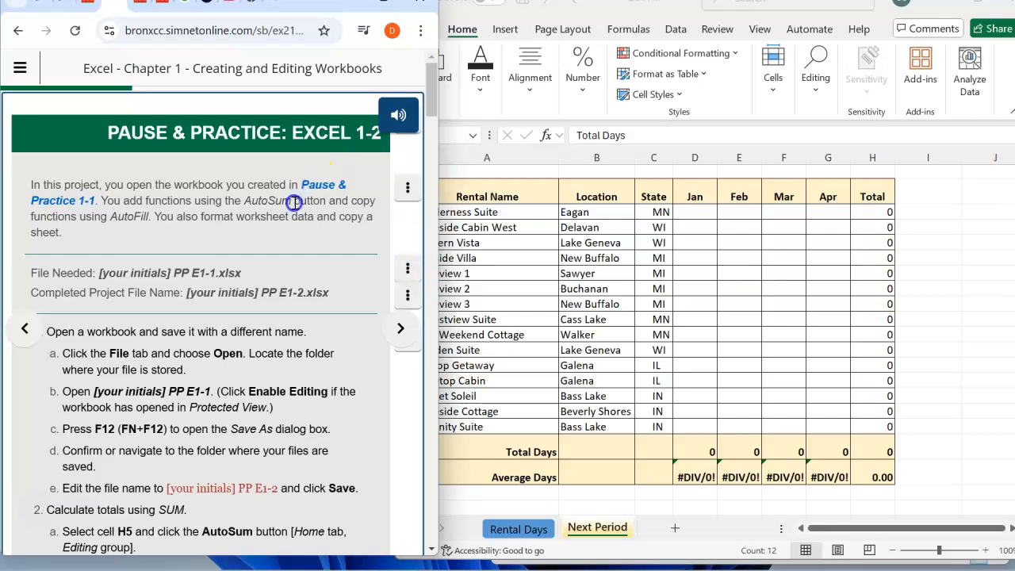
pyautogui.scroll(-6, 268, 206)
pyautogui.scroll(-15, 268, 206)
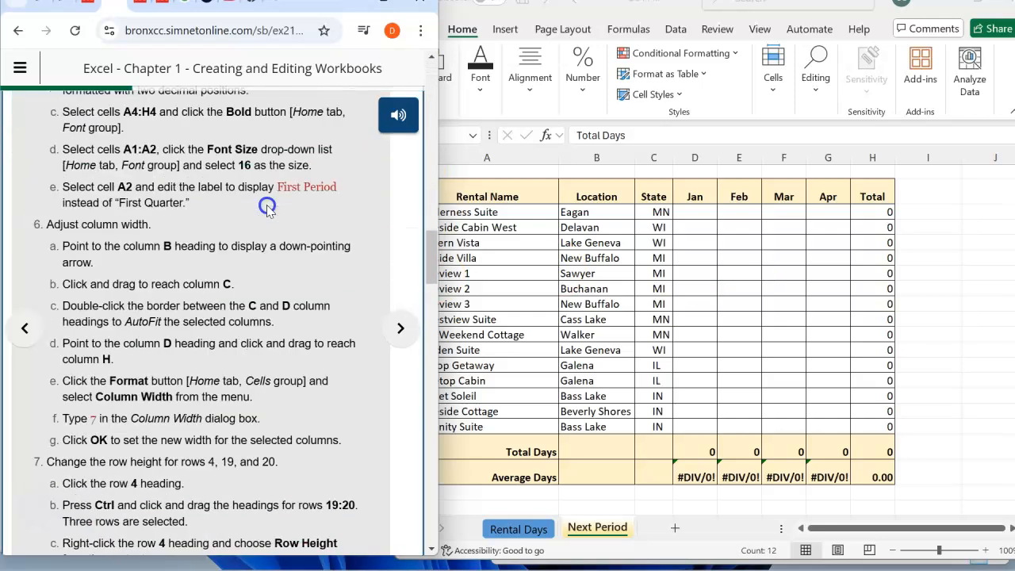
pyautogui.scroll(-15, 267, 205)
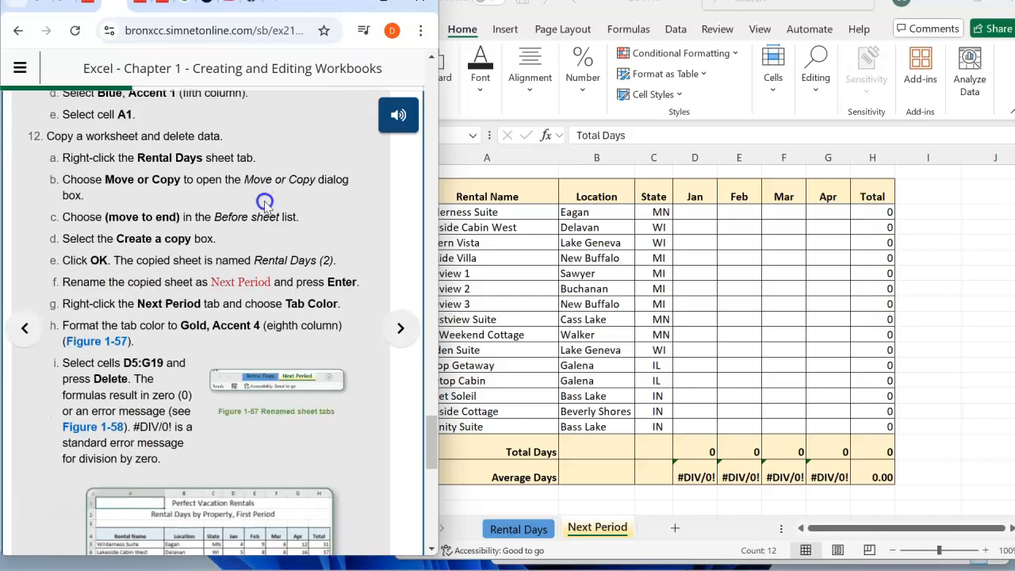
pyautogui.scroll(-3, 266, 204)
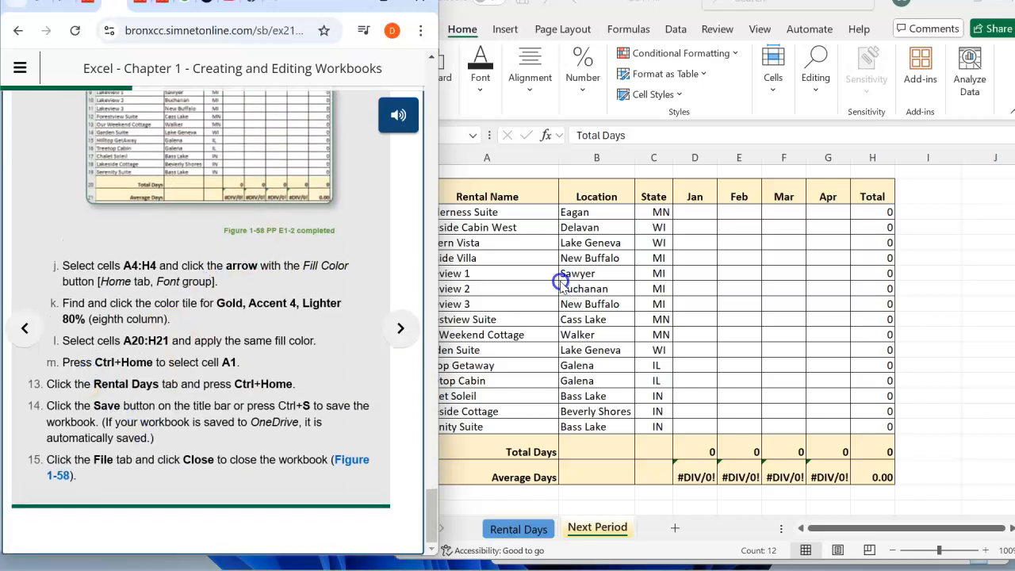
# - Return to the workbook and make A1 the active cell on the Next Period sheet
pyautogui.click(517, 272)
pyautogui.click(921, 284)
pyautogui.click(945, 422)
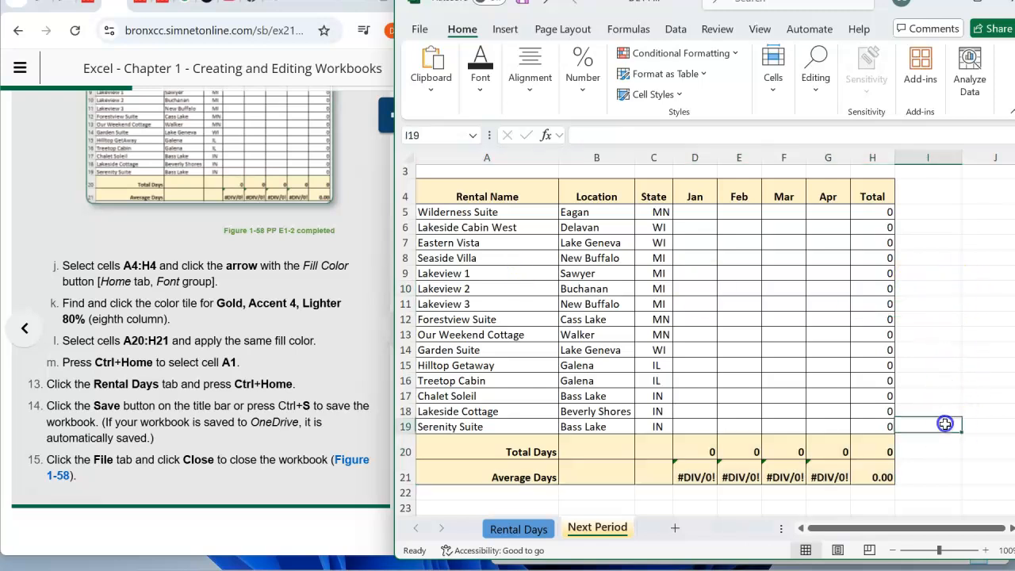
pyautogui.hotkey('ctrl', 'Home')
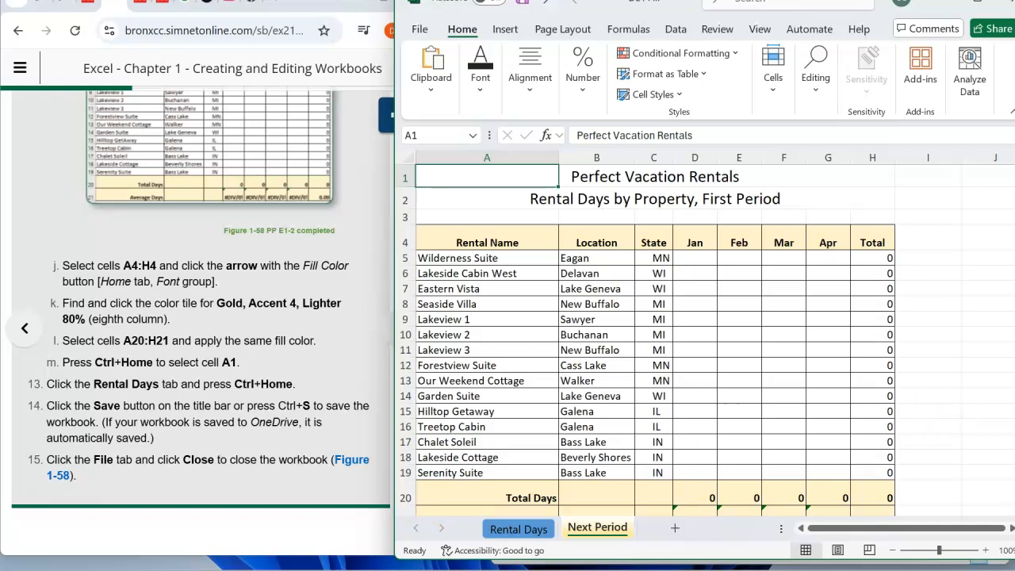
# - Save the workbook under its existing name, keeping cell A1 selected
pyautogui.click(420, 29)
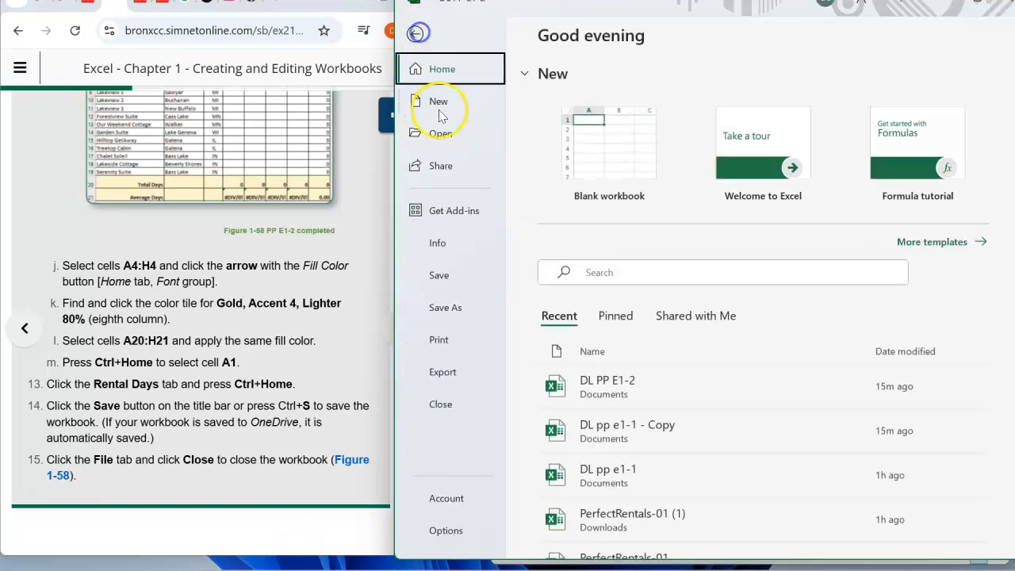
pyautogui.click(438, 276)
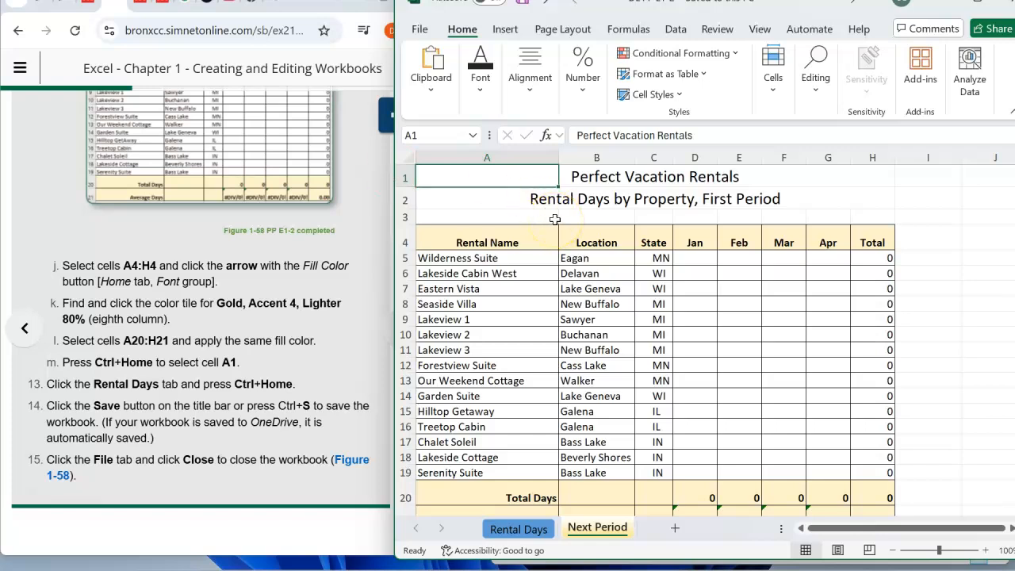
pyautogui.click(544, 173)
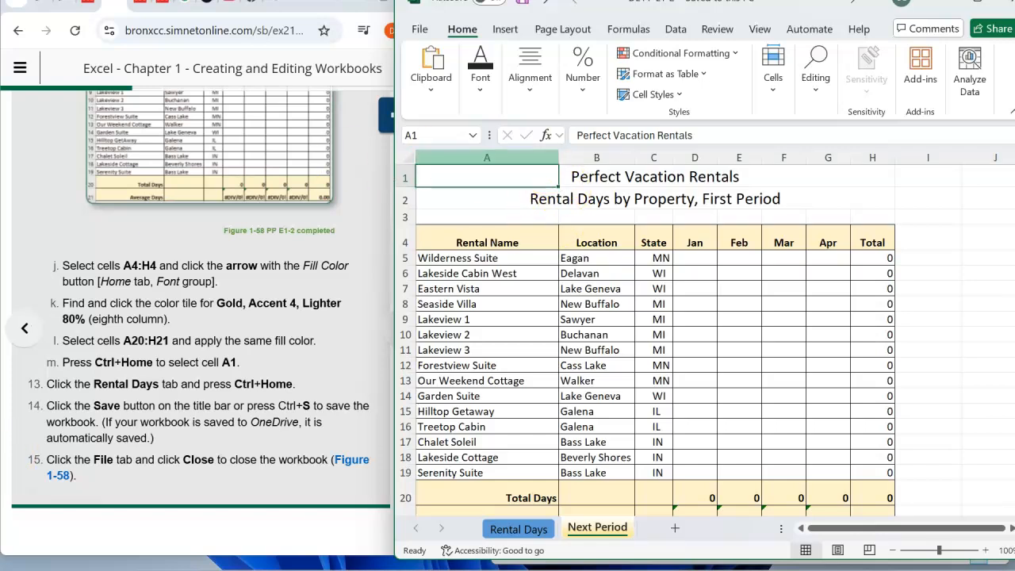